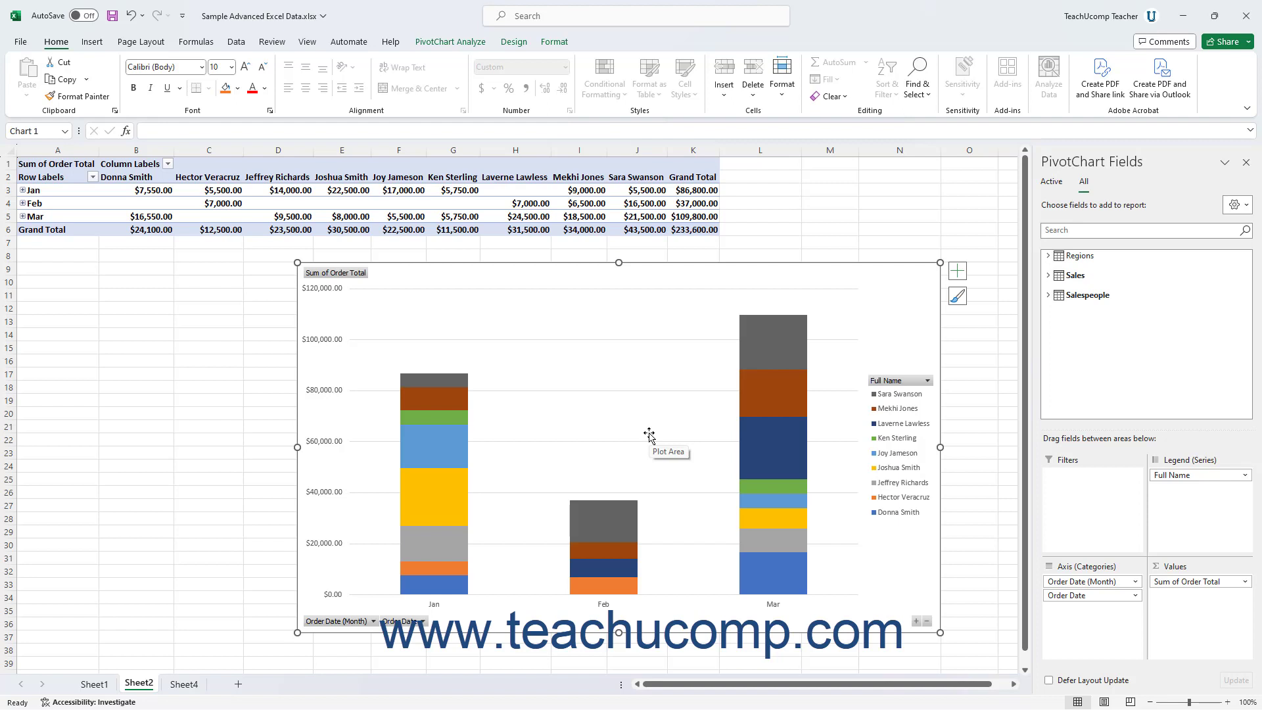
Add a new worksheet and start inserting a standalone PivotChart at cell A1.
{"action": "left_click", "coordinate": [239, 684]}
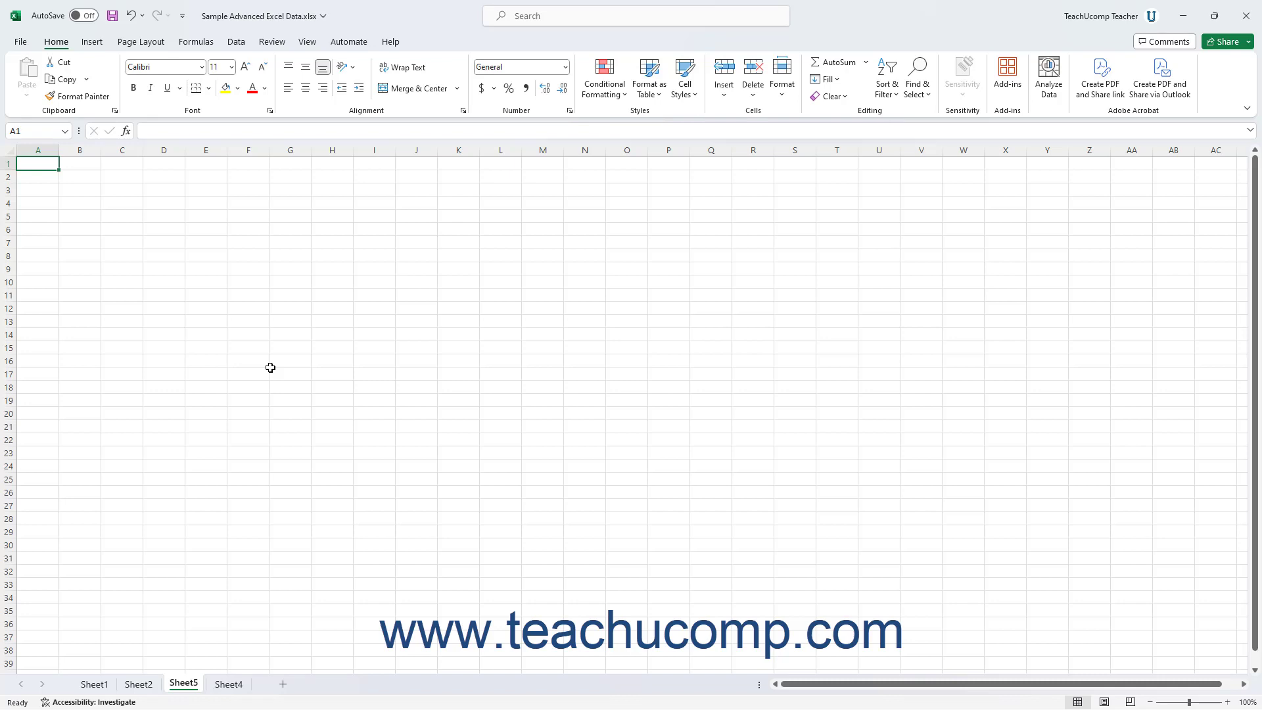
{"action": "left_click", "coordinate": [41, 163]}
{"action": "left_click", "coordinate": [99, 42]}
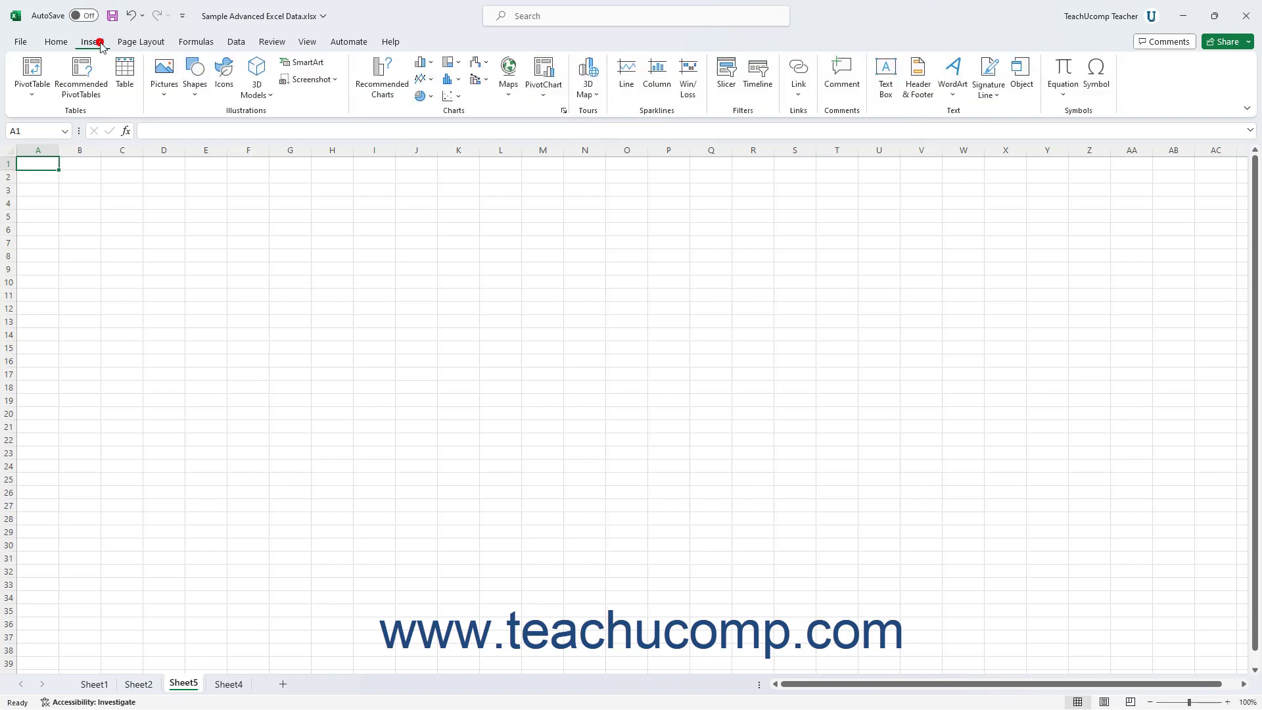
{"action": "left_click", "coordinate": [544, 96]}
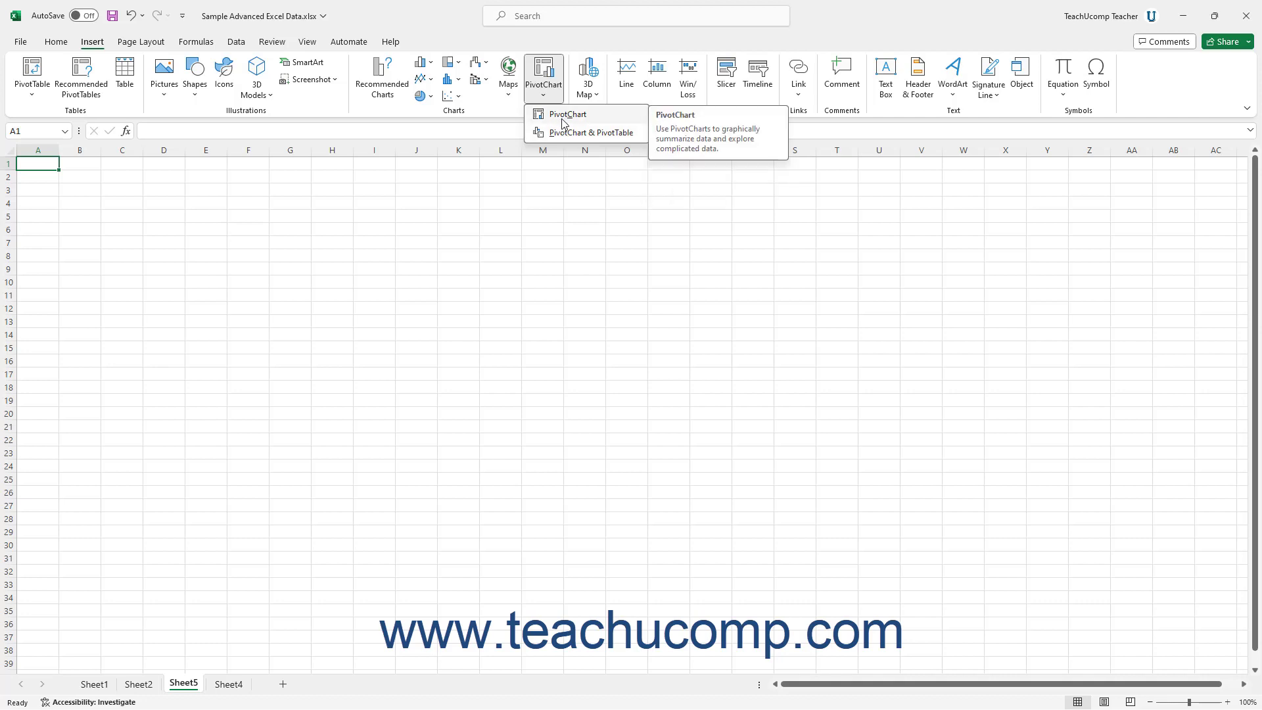
{"action": "left_click", "coordinate": [563, 117]}
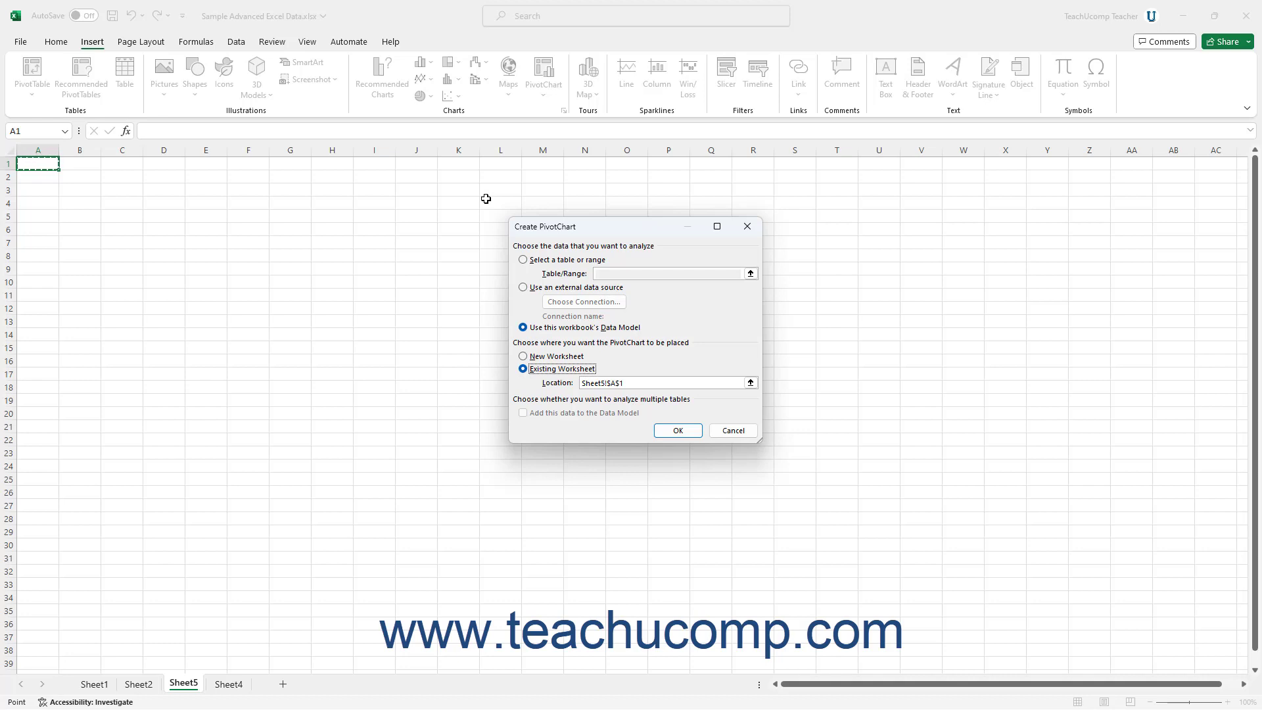
Set the PivotChart's data source to the Salespeople table on Sheet1.
{"action": "left_click", "coordinate": [560, 247]}
{"action": "left_click", "coordinate": [536, 261]}
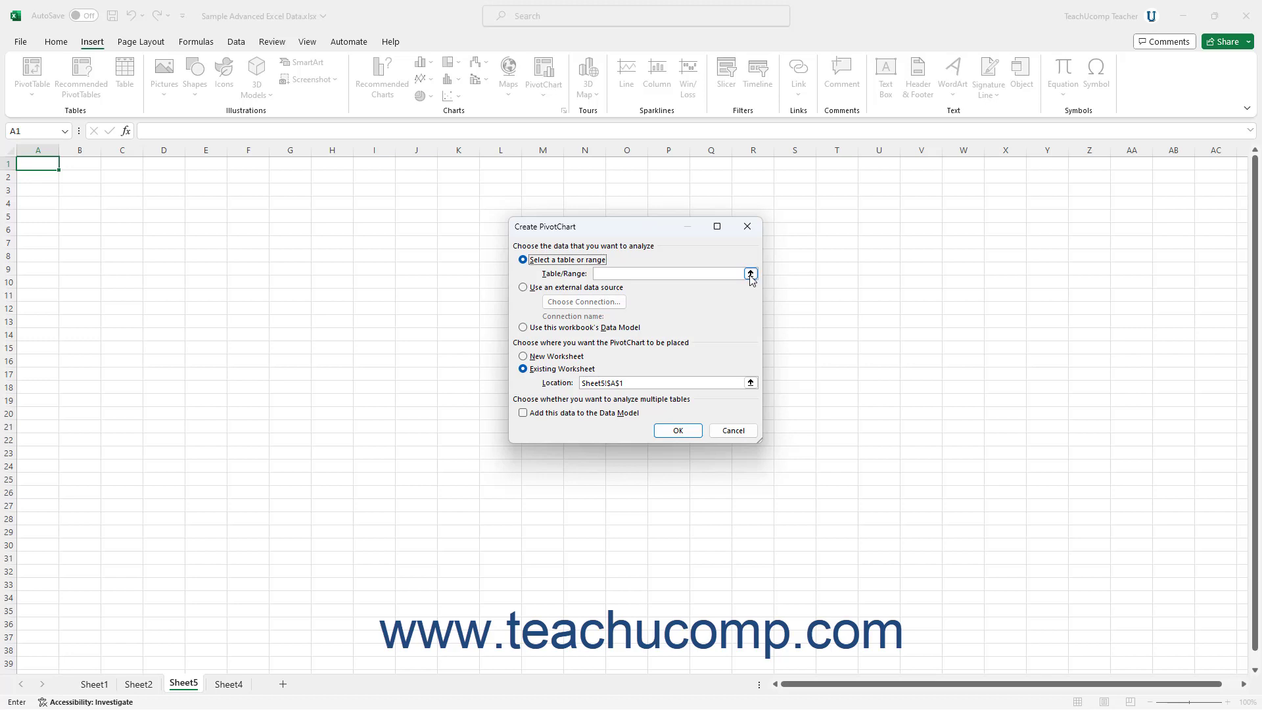
{"action": "left_click", "coordinate": [750, 274]}
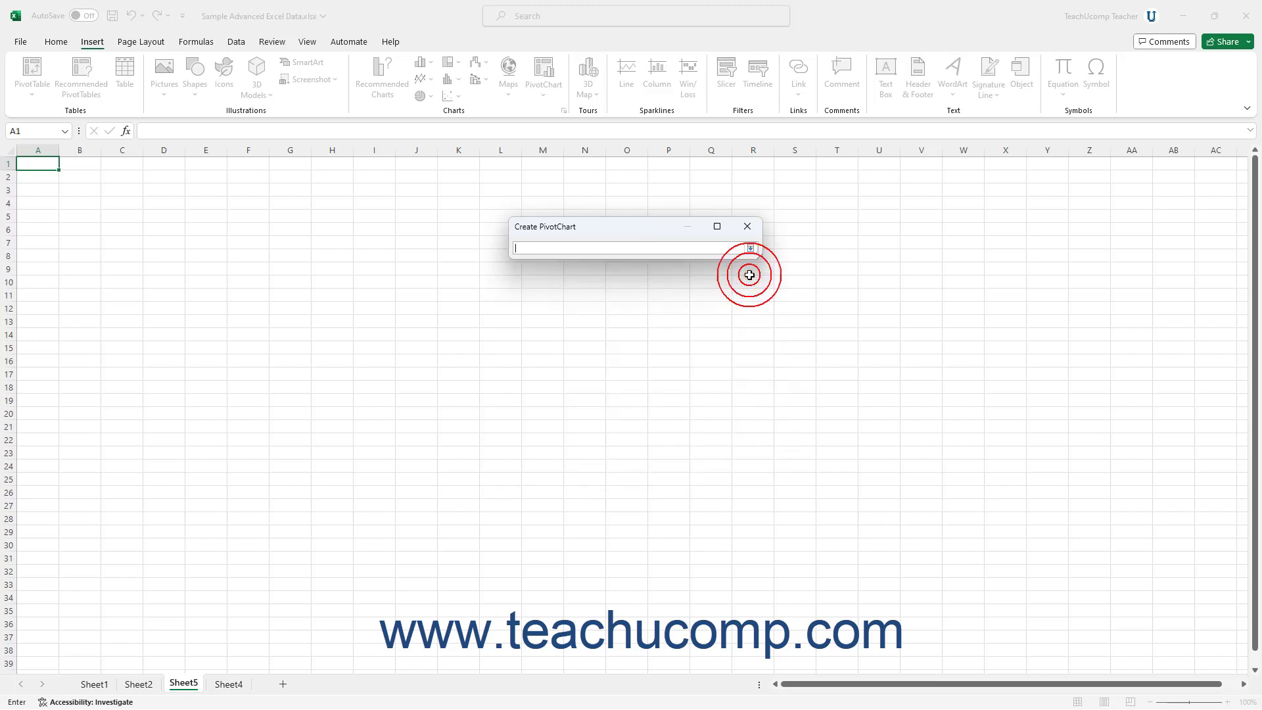
{"action": "left_click", "coordinate": [95, 685]}
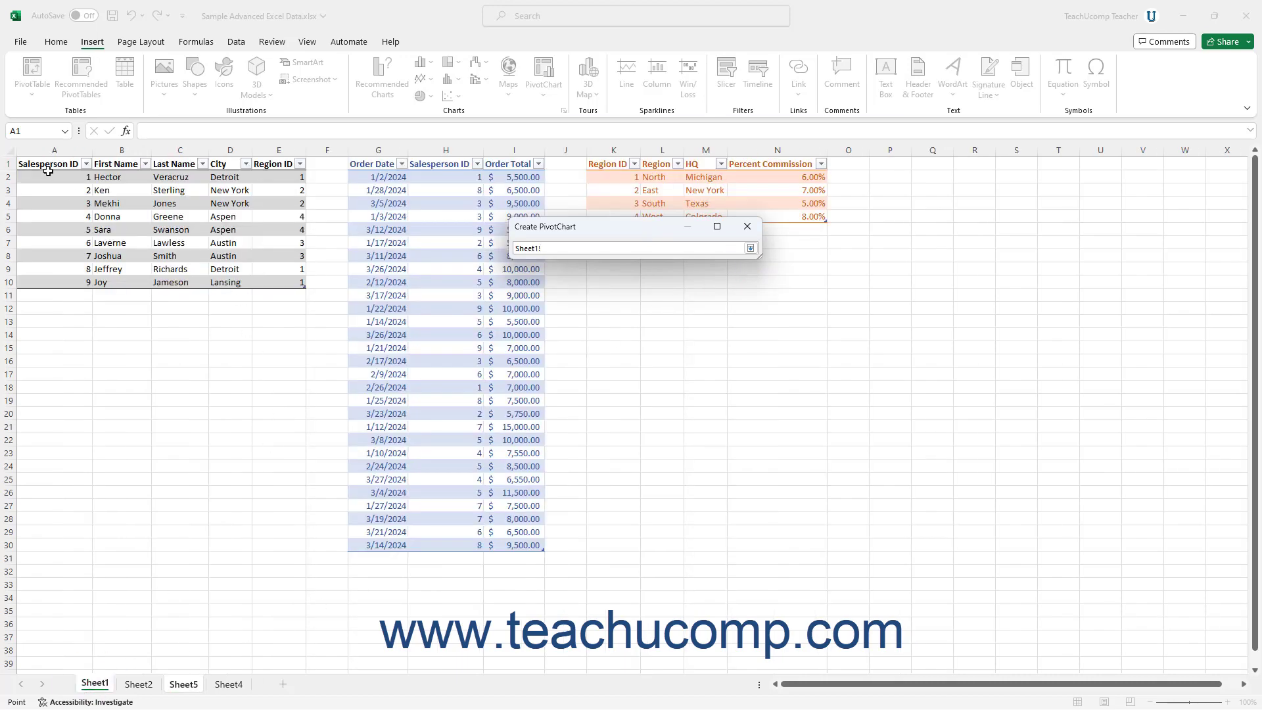
{"action": "left_click_drag", "start_coordinate": [48, 168], "coordinate": [277, 283]}
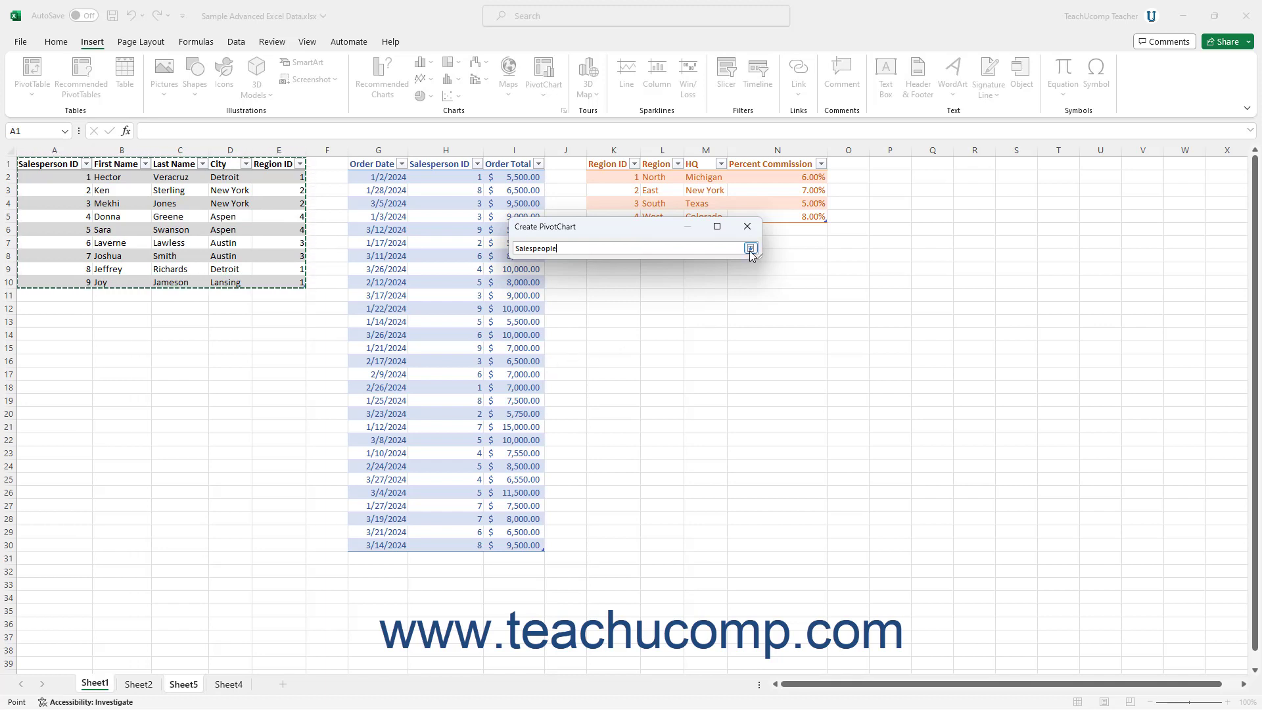
{"action": "left_click", "coordinate": [749, 249]}
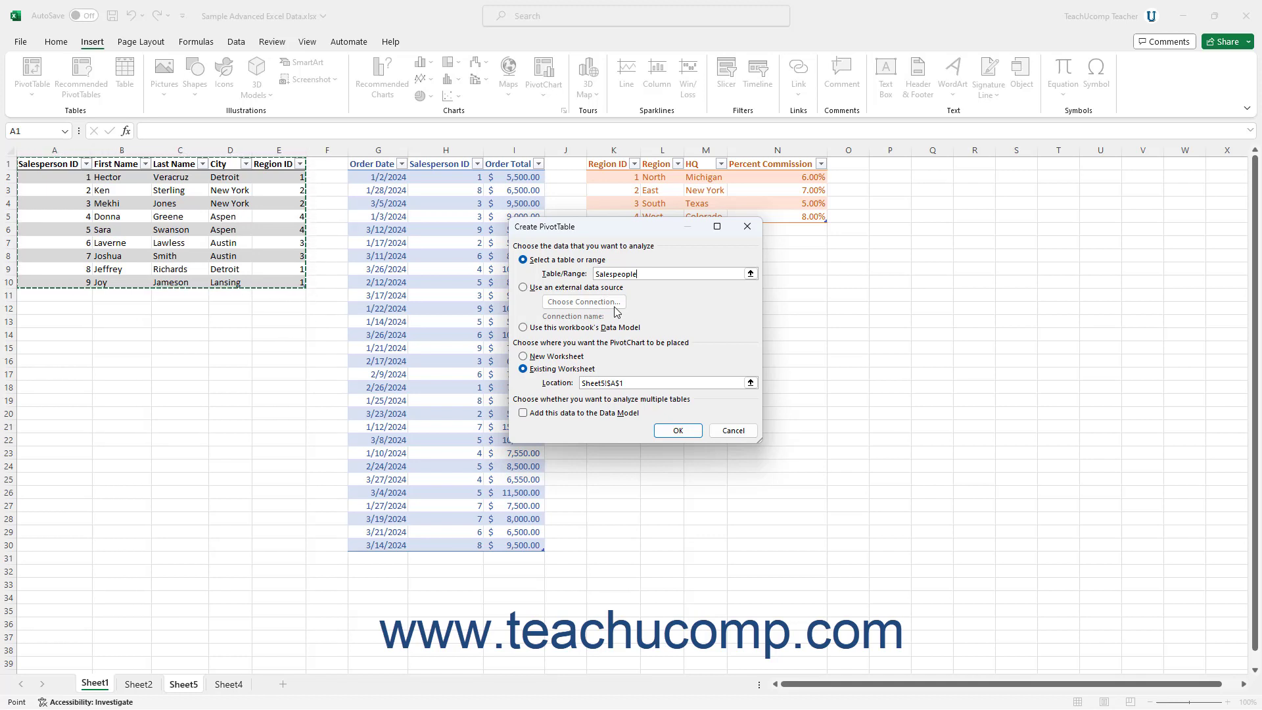
Examine the existing connections and tables offered as an external data source for the PivotChart, without opening any.
{"action": "left_click", "coordinate": [538, 289]}
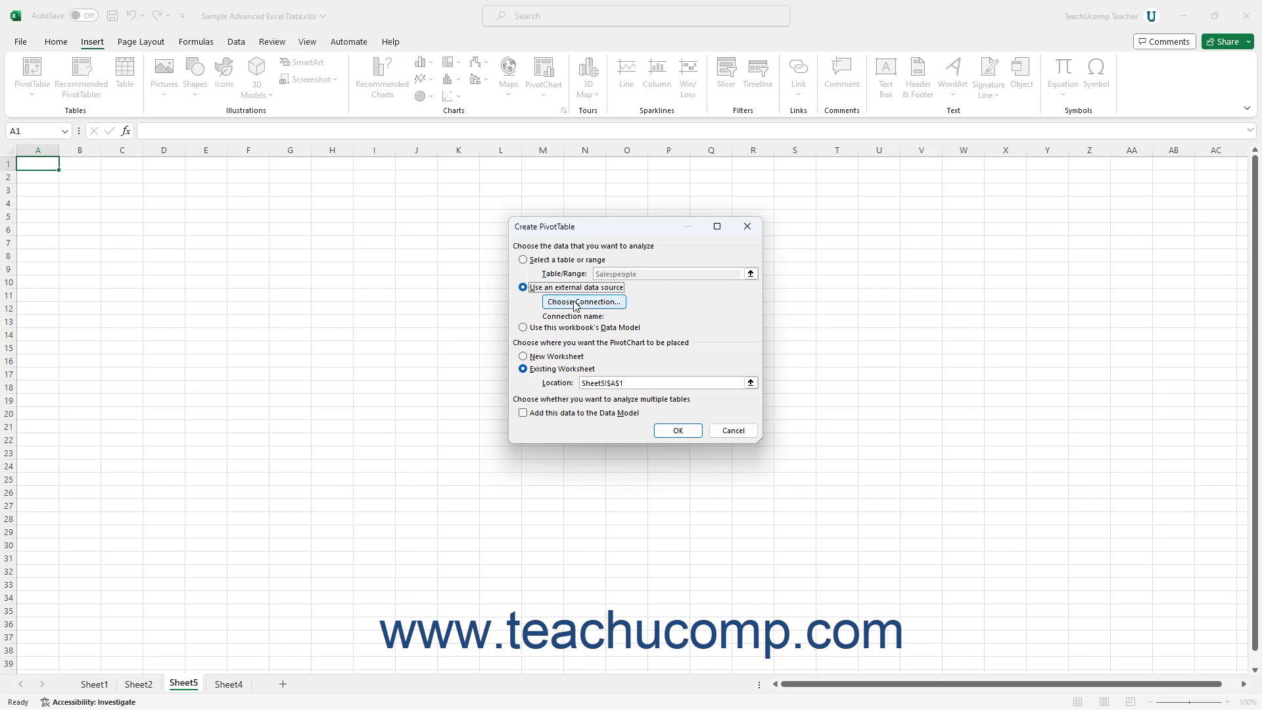
{"action": "left_click", "coordinate": [573, 303]}
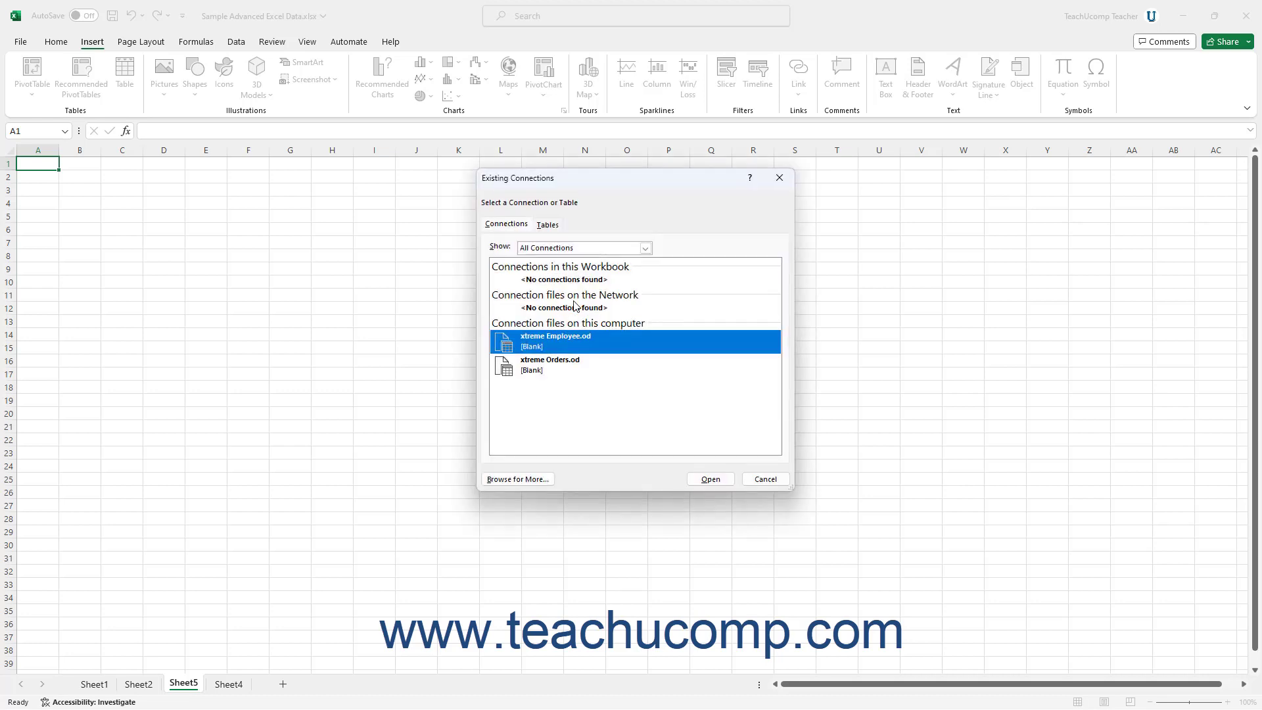
{"action": "left_click", "coordinate": [513, 224]}
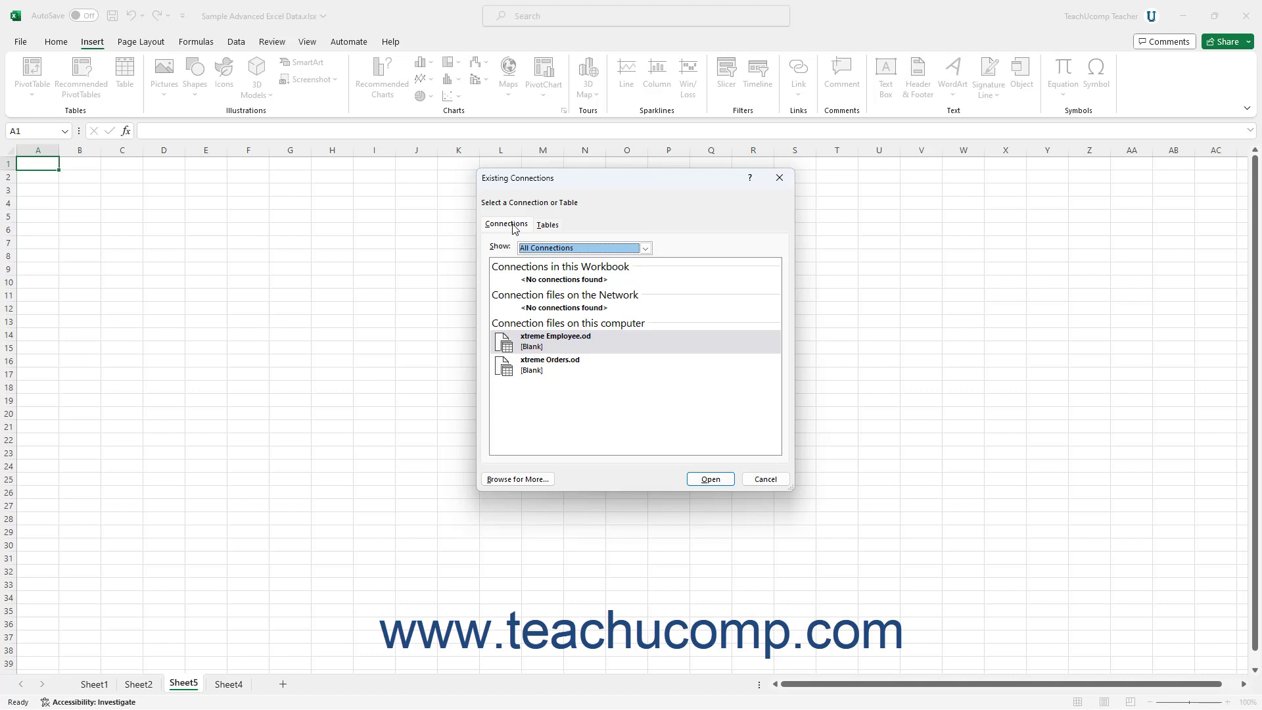
{"action": "left_click", "coordinate": [646, 248]}
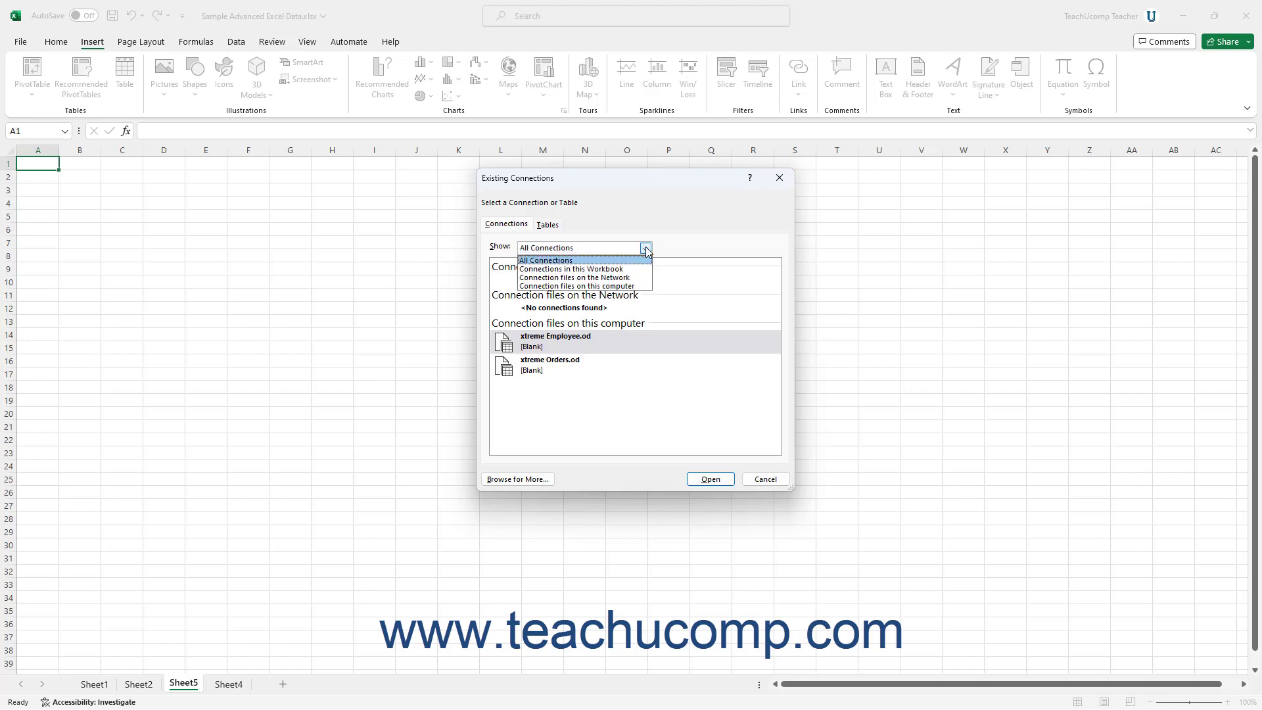
{"action": "left_click", "coordinate": [580, 261]}
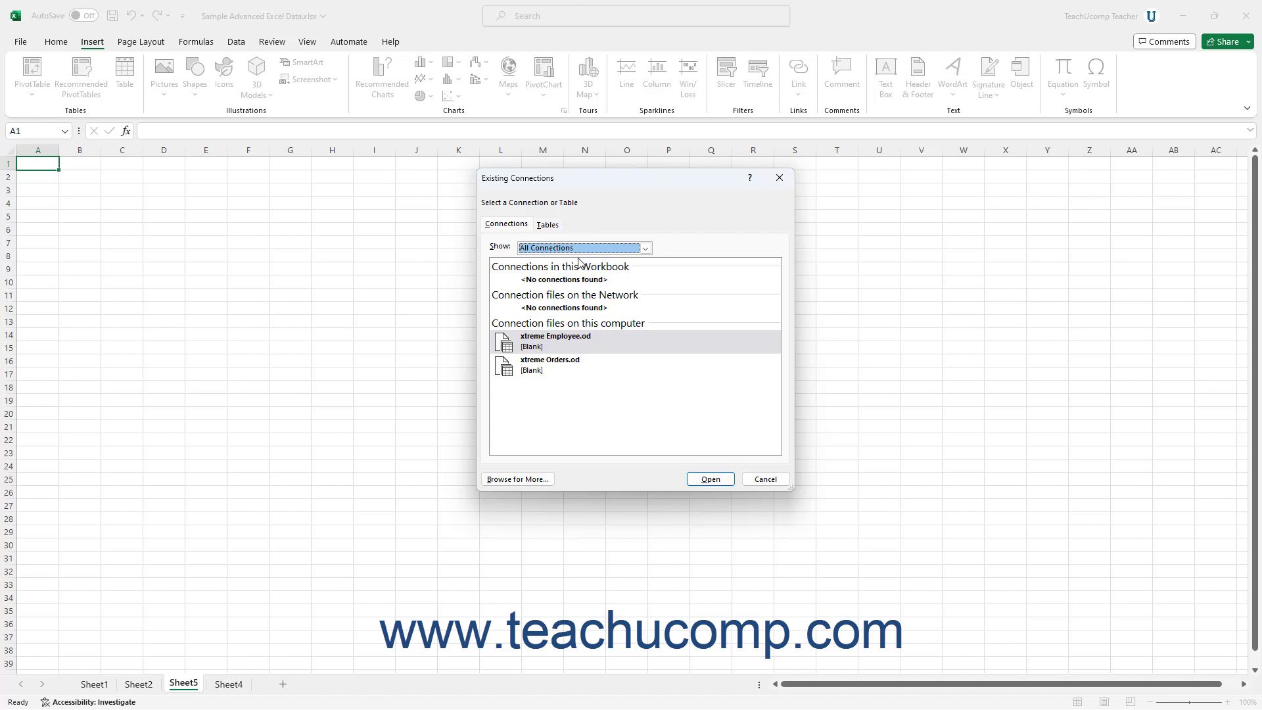
{"action": "left_click", "coordinate": [550, 371]}
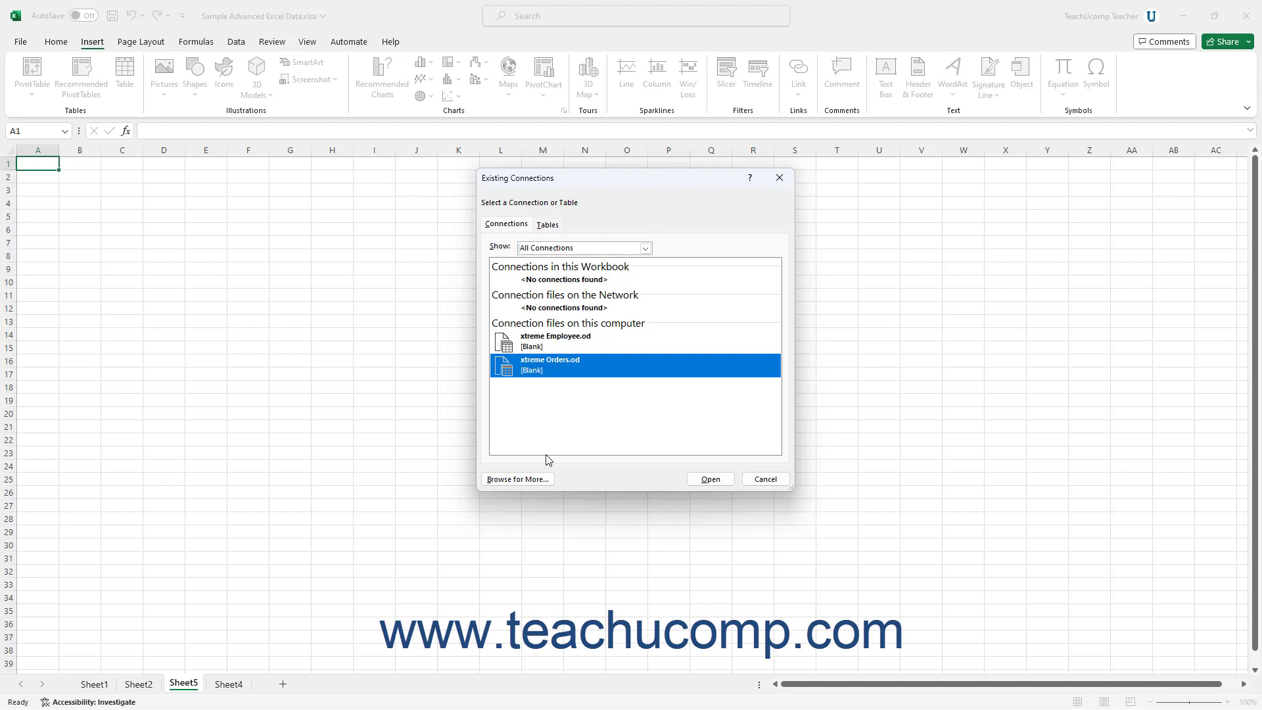
{"action": "left_click", "coordinate": [545, 225]}
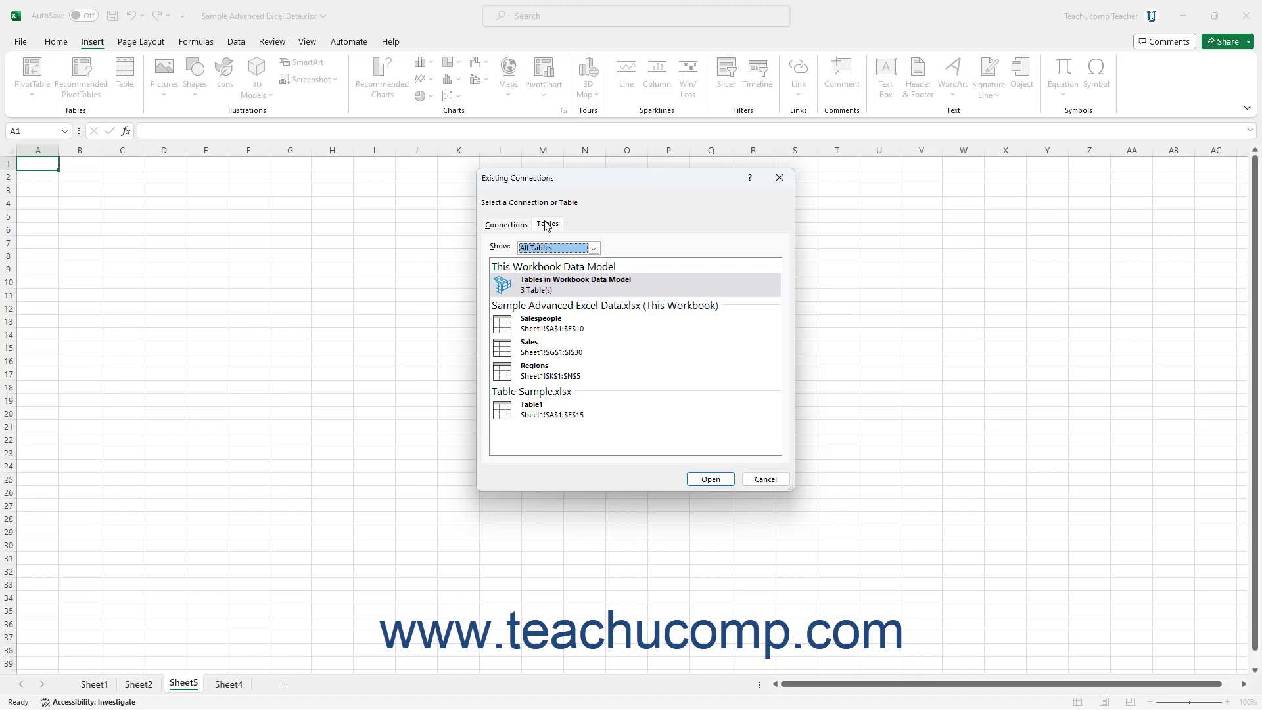
{"action": "left_click", "coordinate": [552, 293]}
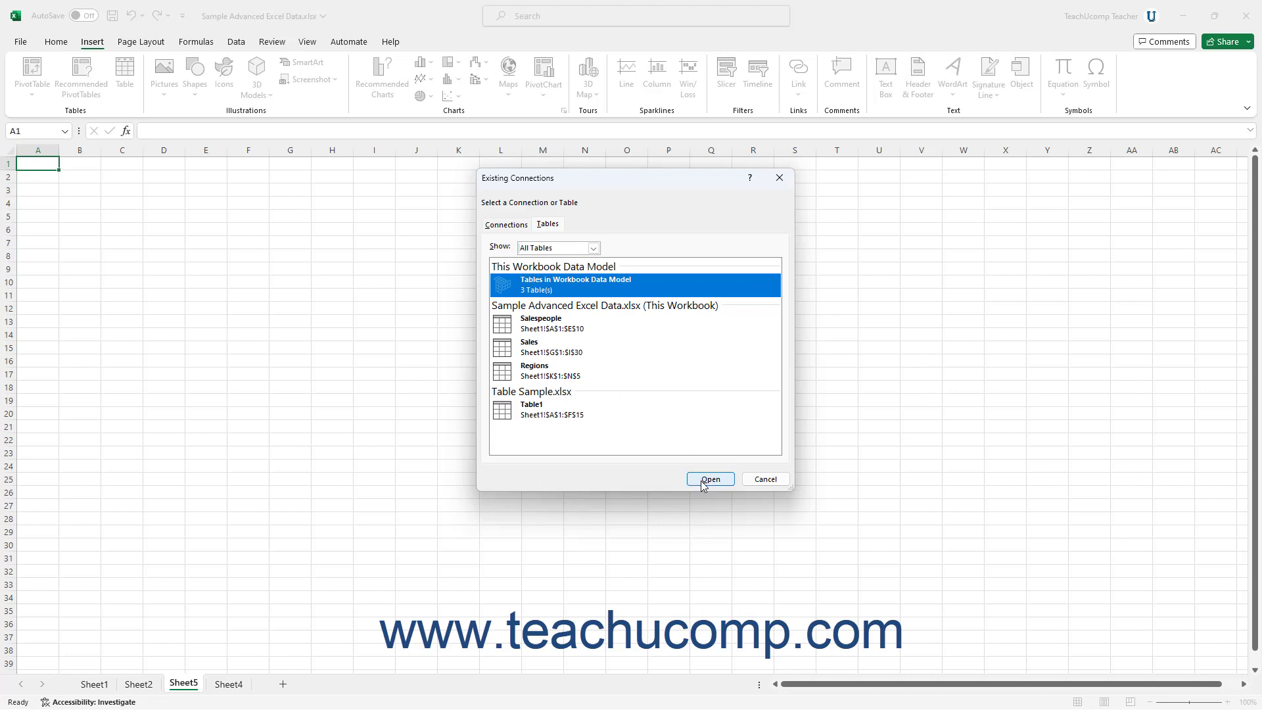
{"action": "left_click", "coordinate": [753, 479]}
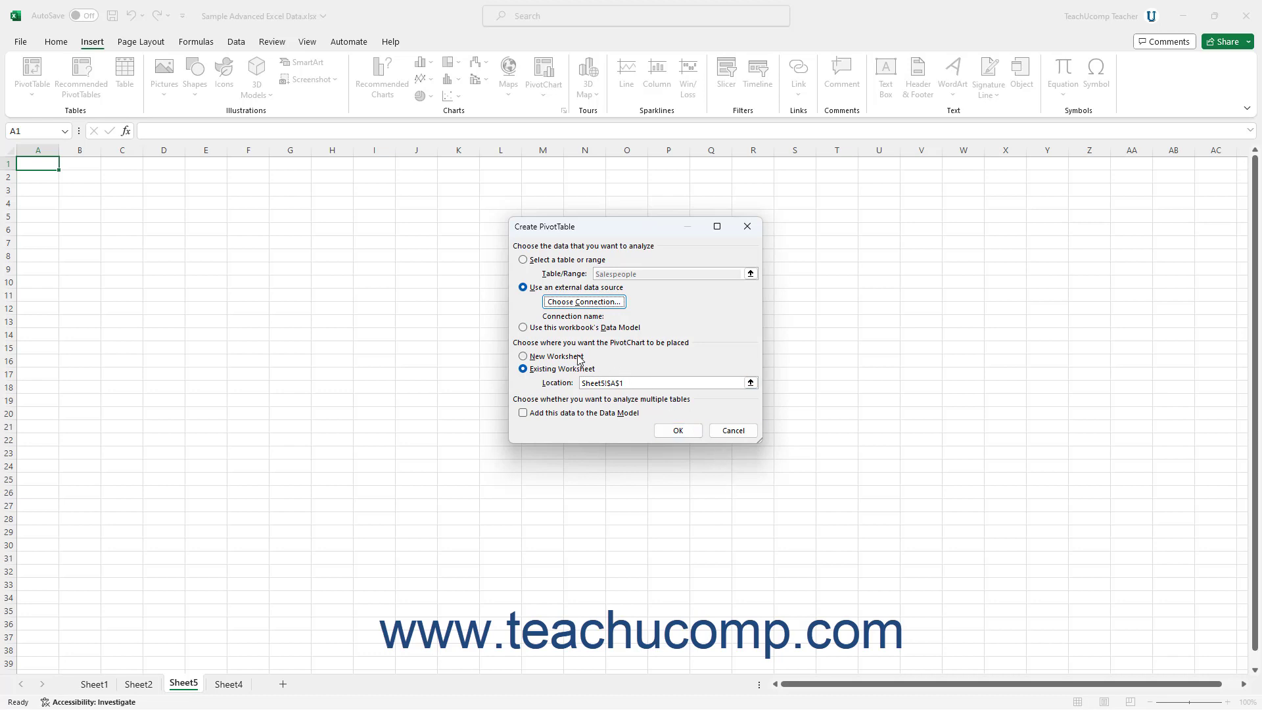
Create the PivotChart from this workbook's Data Model, placed on the existing worksheet at Sheet5!$A$1.
{"action": "left_click", "coordinate": [523, 327]}
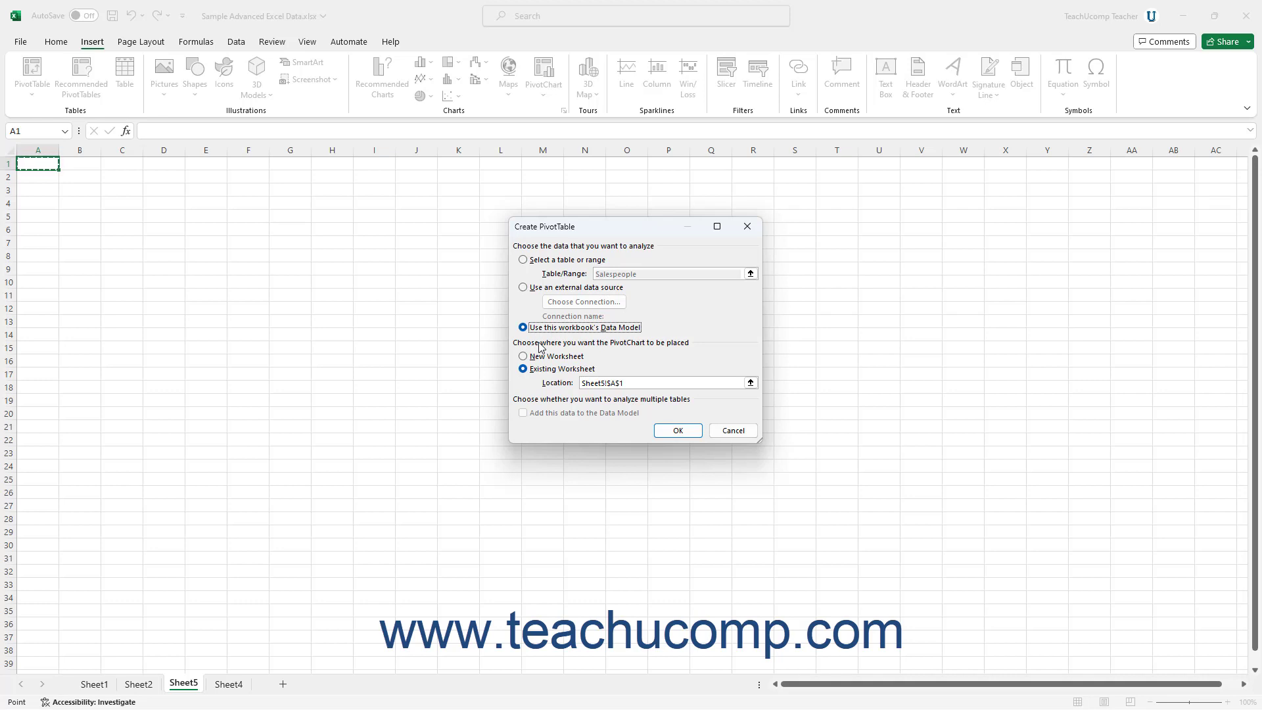
{"action": "left_click", "coordinate": [547, 347]}
{"action": "left_click", "coordinate": [632, 383]}
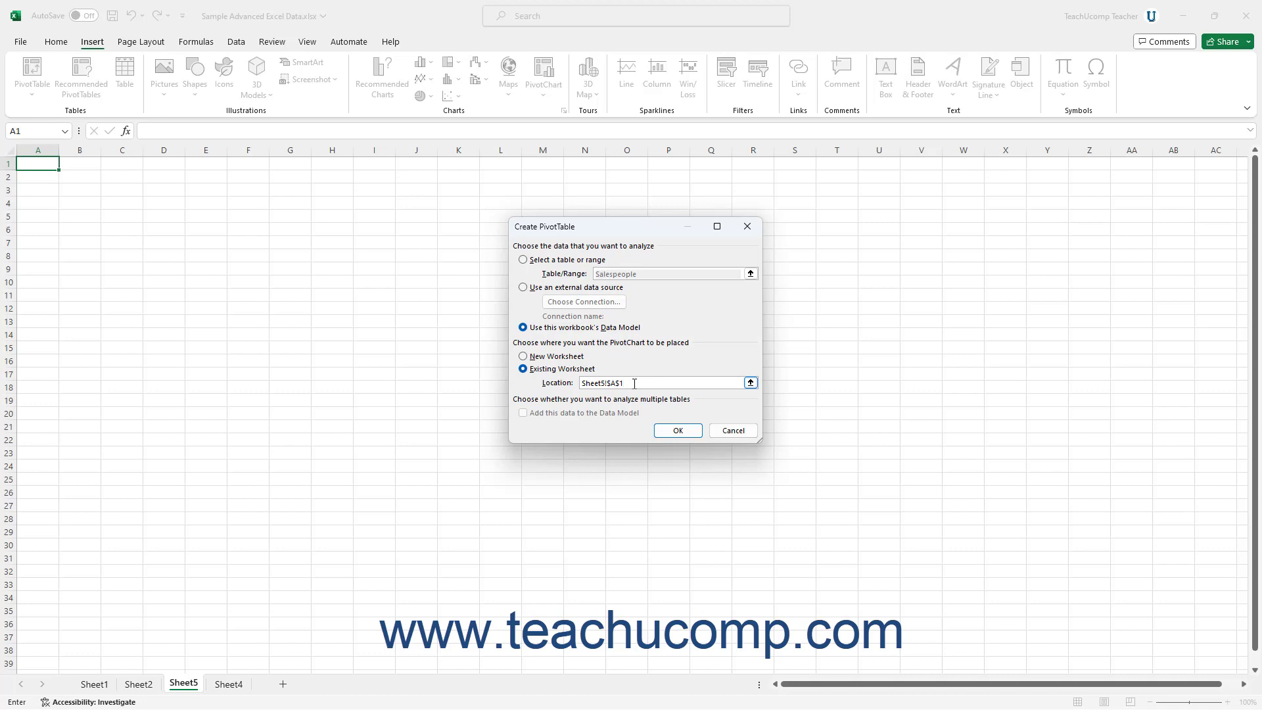
{"action": "left_click", "coordinate": [563, 359]}
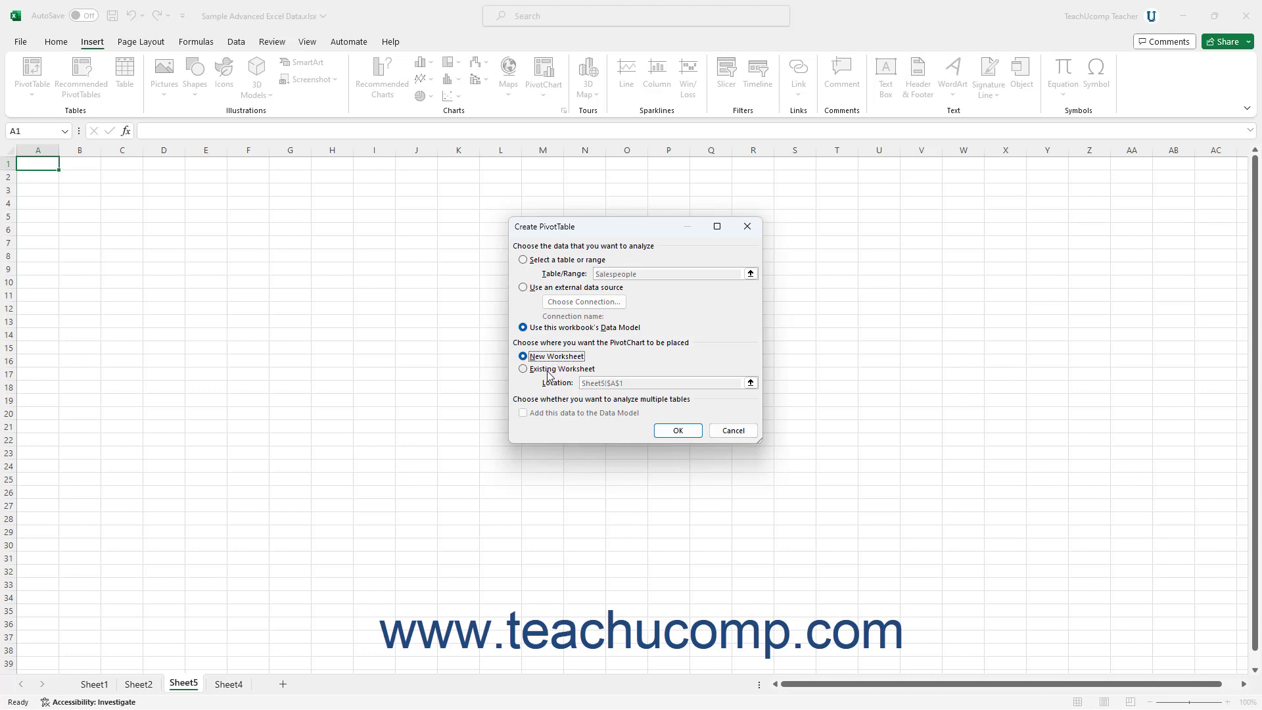
{"action": "left_click", "coordinate": [549, 372]}
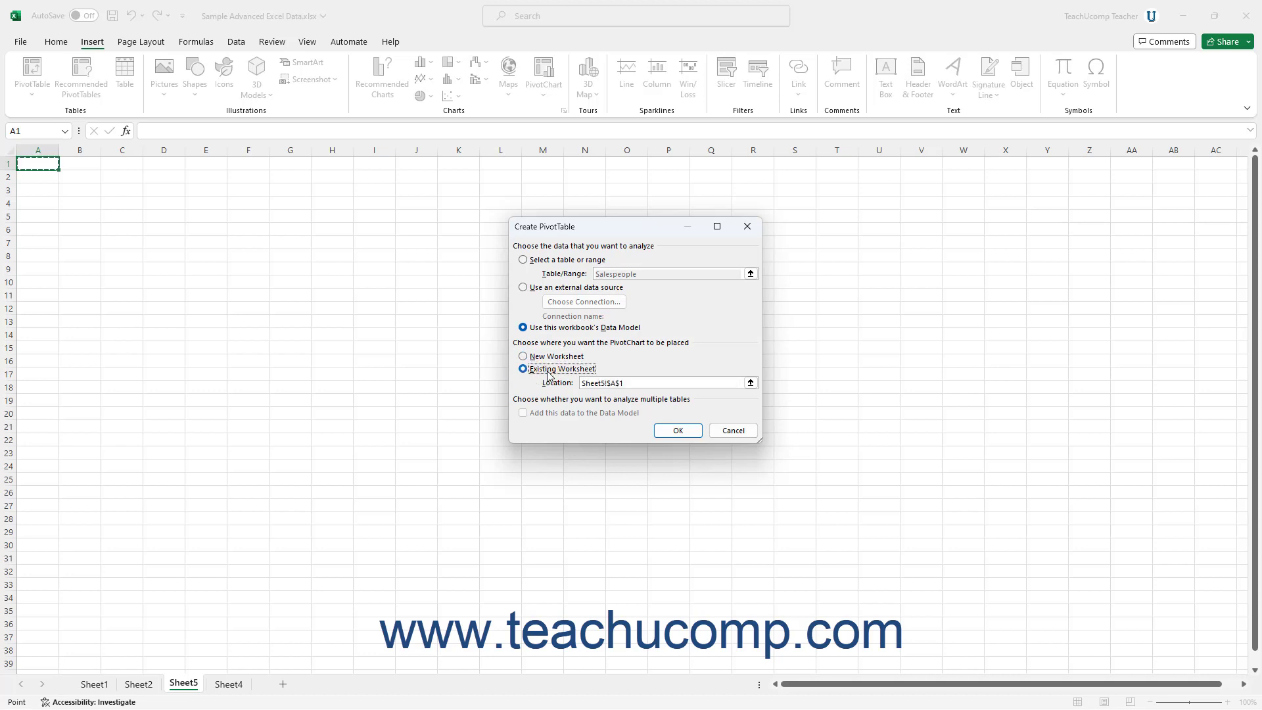
{"action": "left_click", "coordinate": [749, 383]}
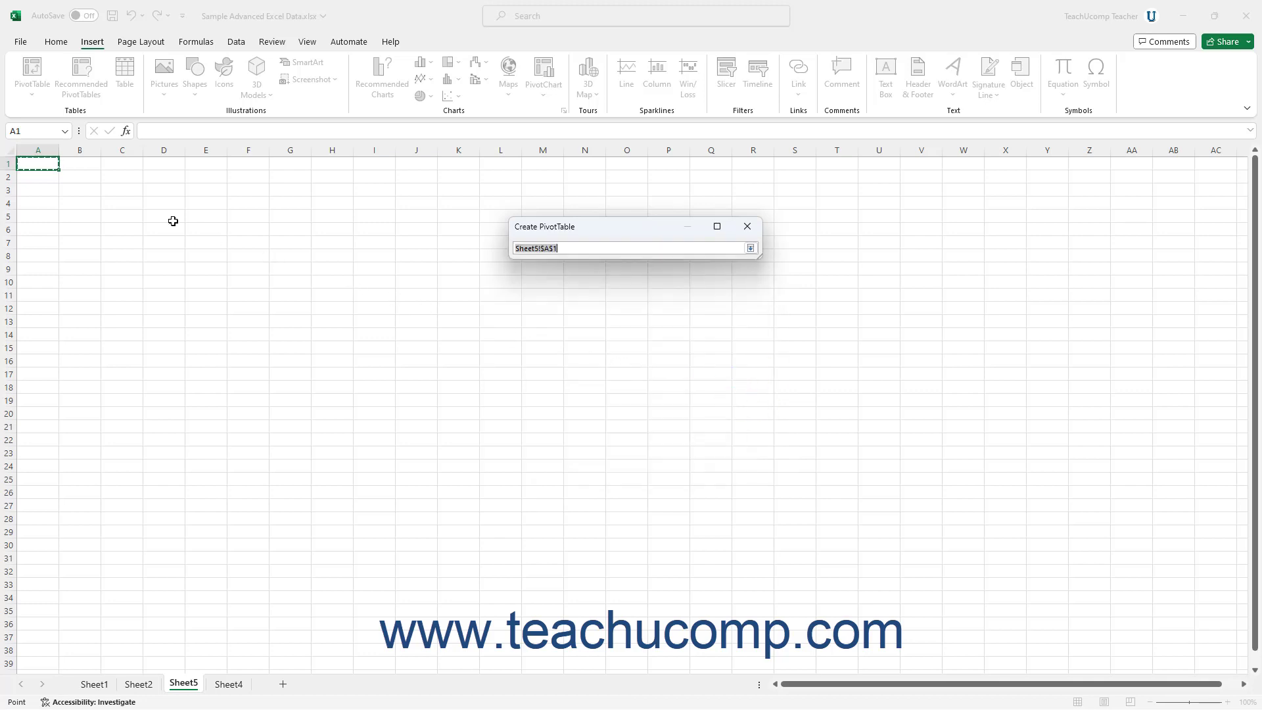
{"action": "left_click", "coordinate": [48, 165]}
{"action": "left_click", "coordinate": [750, 249]}
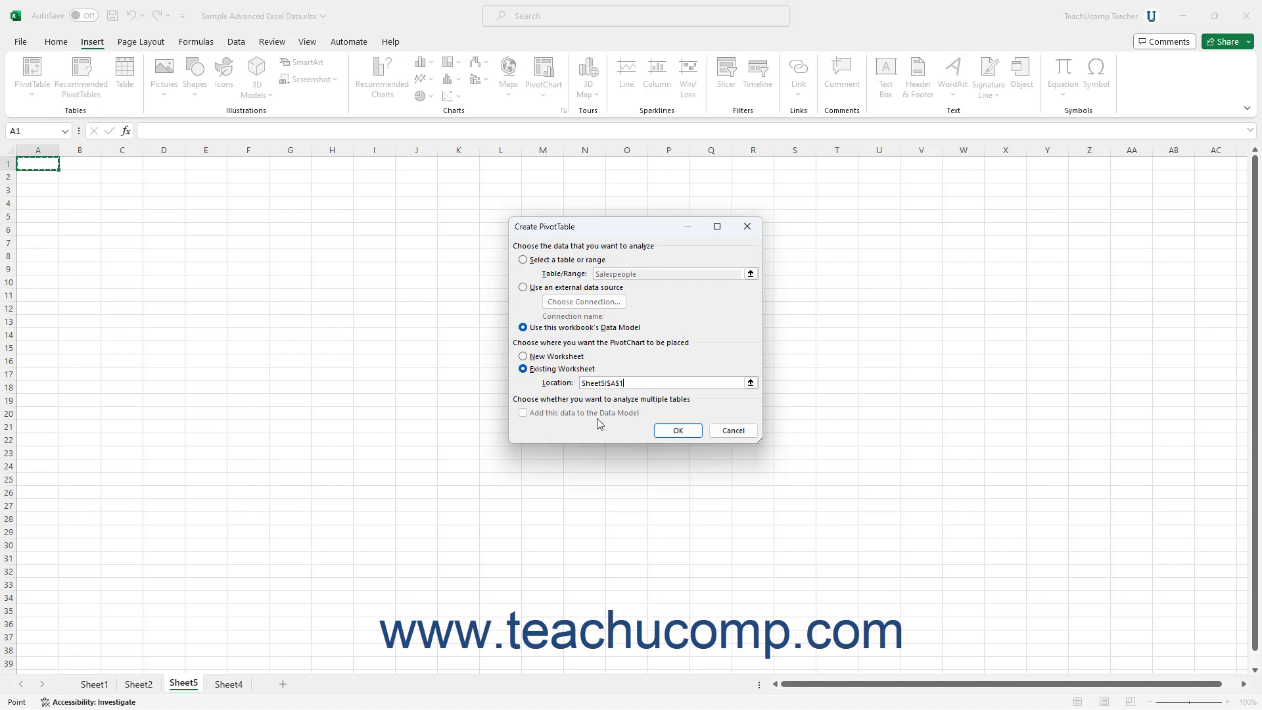
{"action": "left_click", "coordinate": [677, 431]}
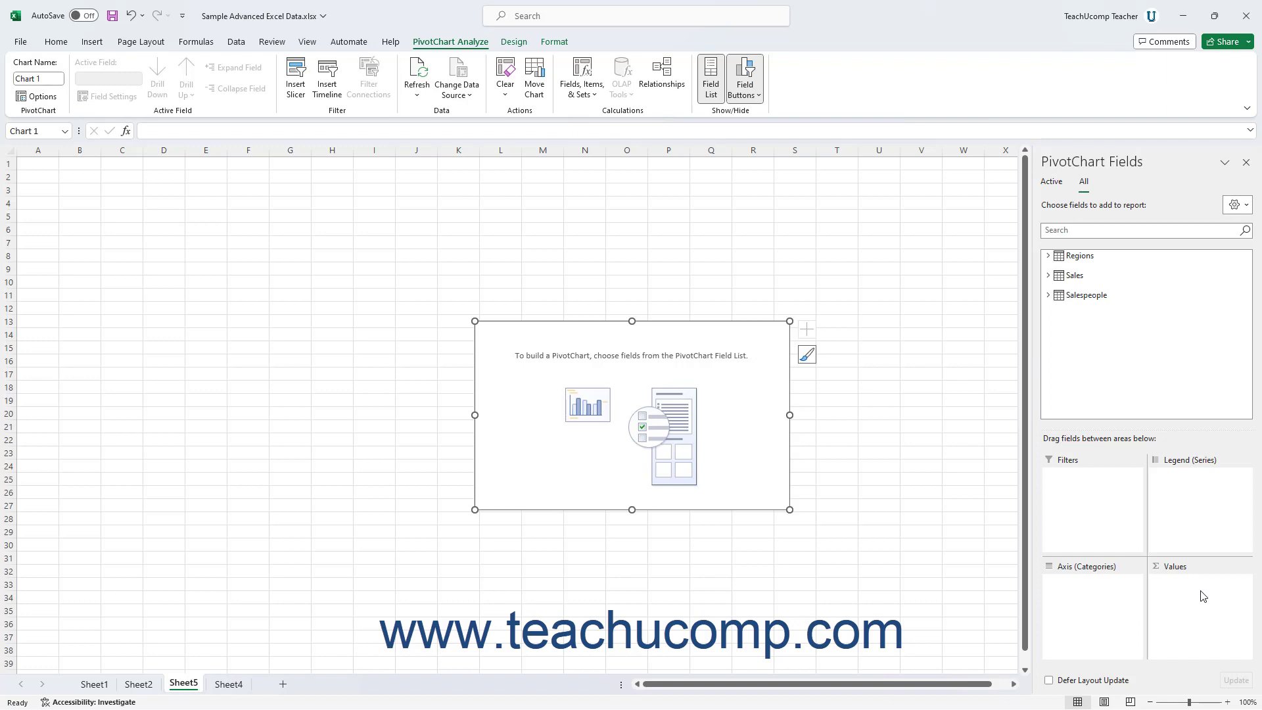
Add the HQ field from the Regions table to the PivotChart's Legend (Series) area.
{"action": "left_click", "coordinate": [1048, 255]}
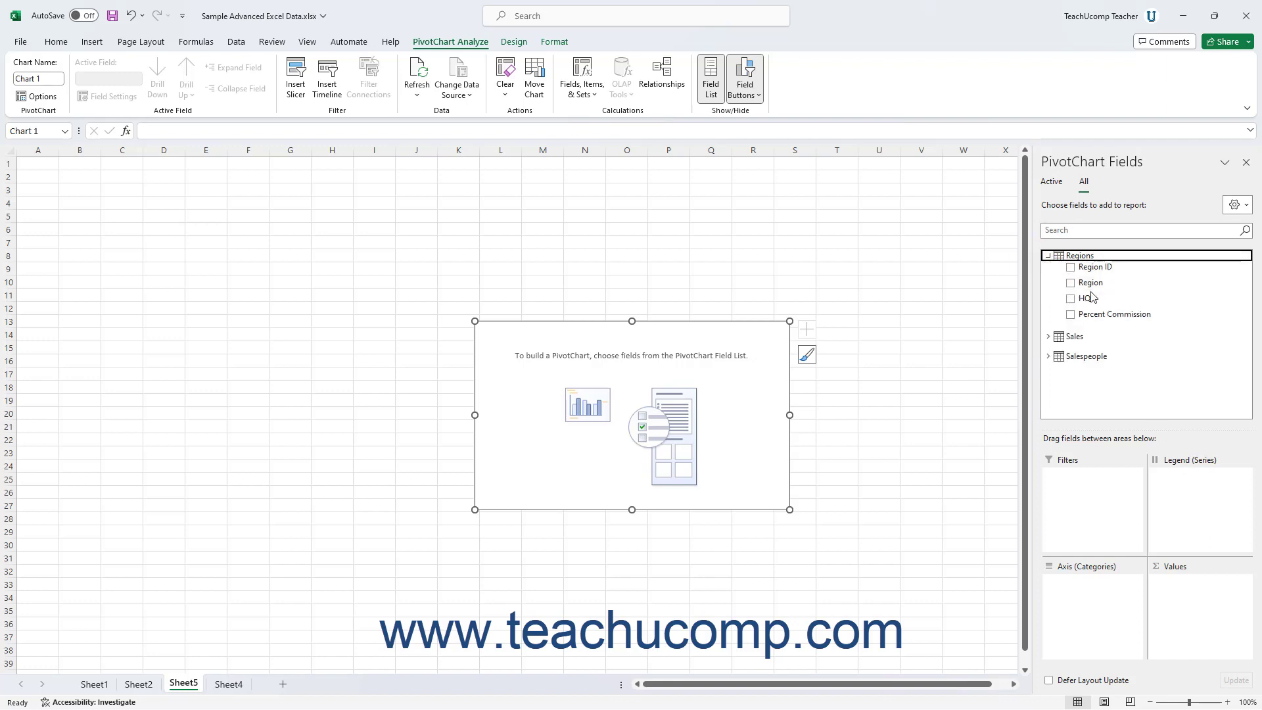
{"action": "left_click_drag", "start_coordinate": [1087, 298], "coordinate": [1185, 479]}
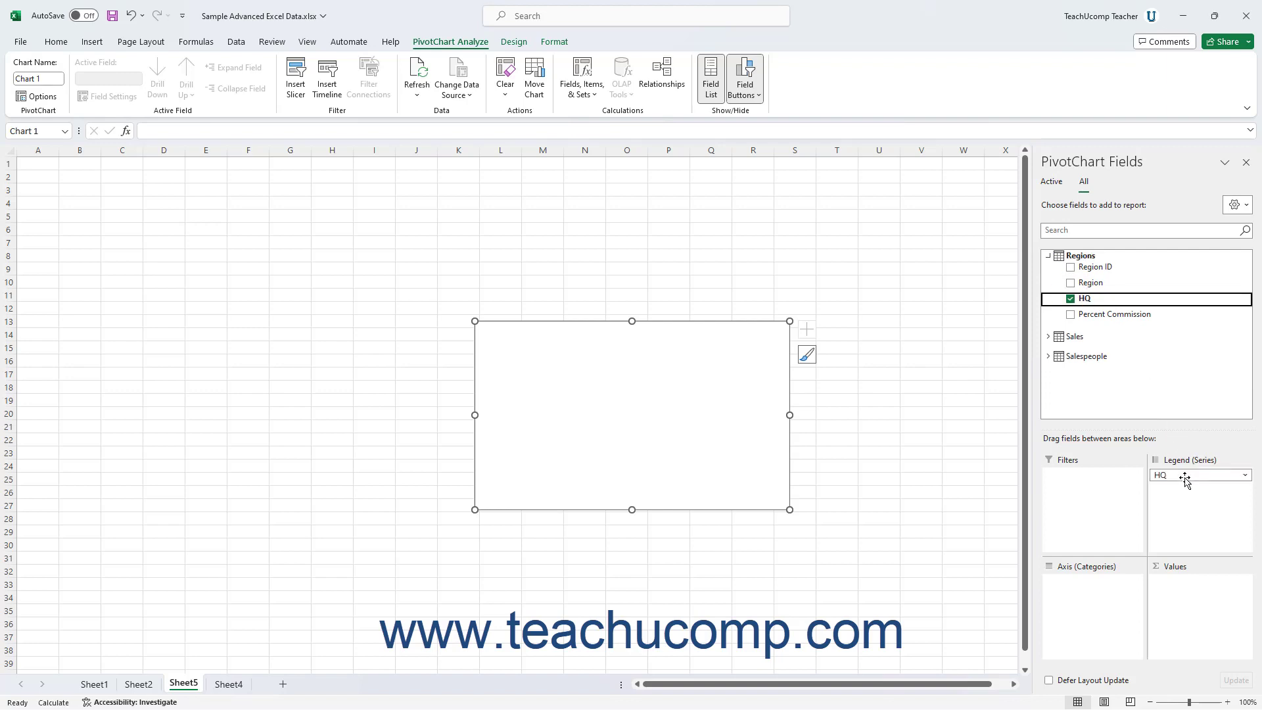
{"action": "left_click", "coordinate": [1048, 256]}
{"action": "left_click", "coordinate": [1048, 275]}
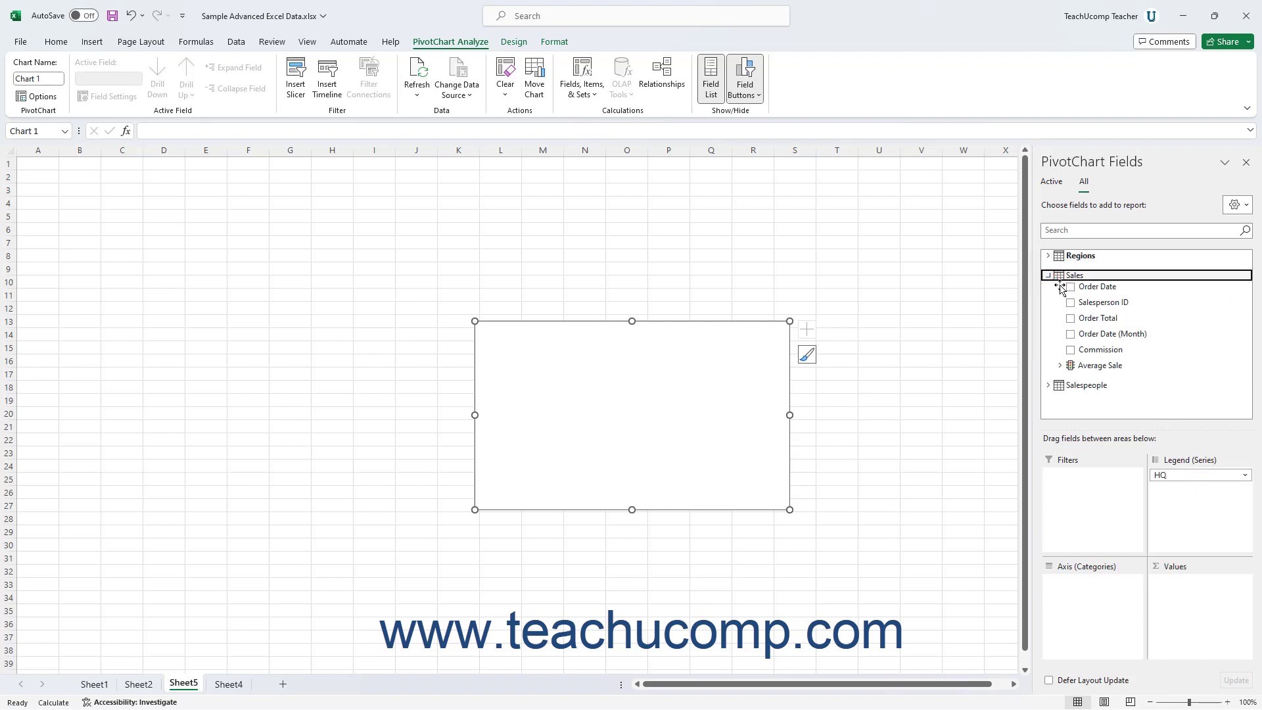
{"action": "left_click_drag", "start_coordinate": [1089, 303], "coordinate": [1084, 602]}
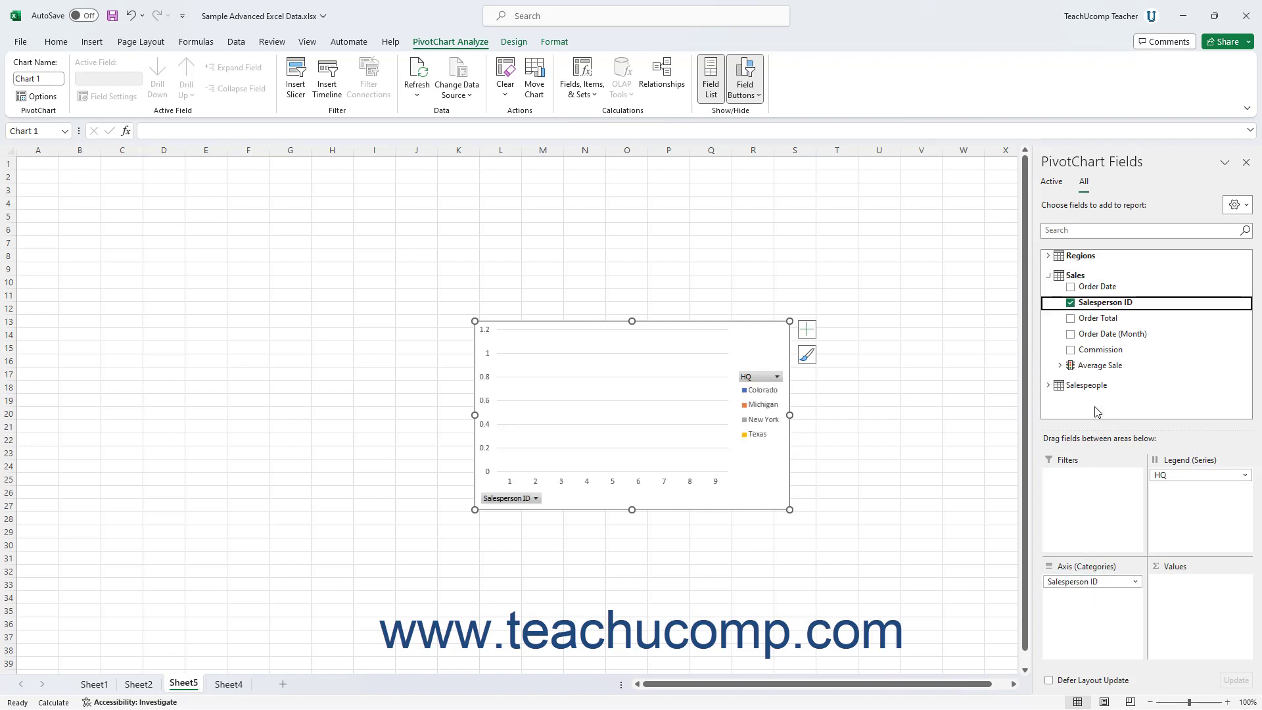
{"action": "left_click", "coordinate": [1071, 303]}
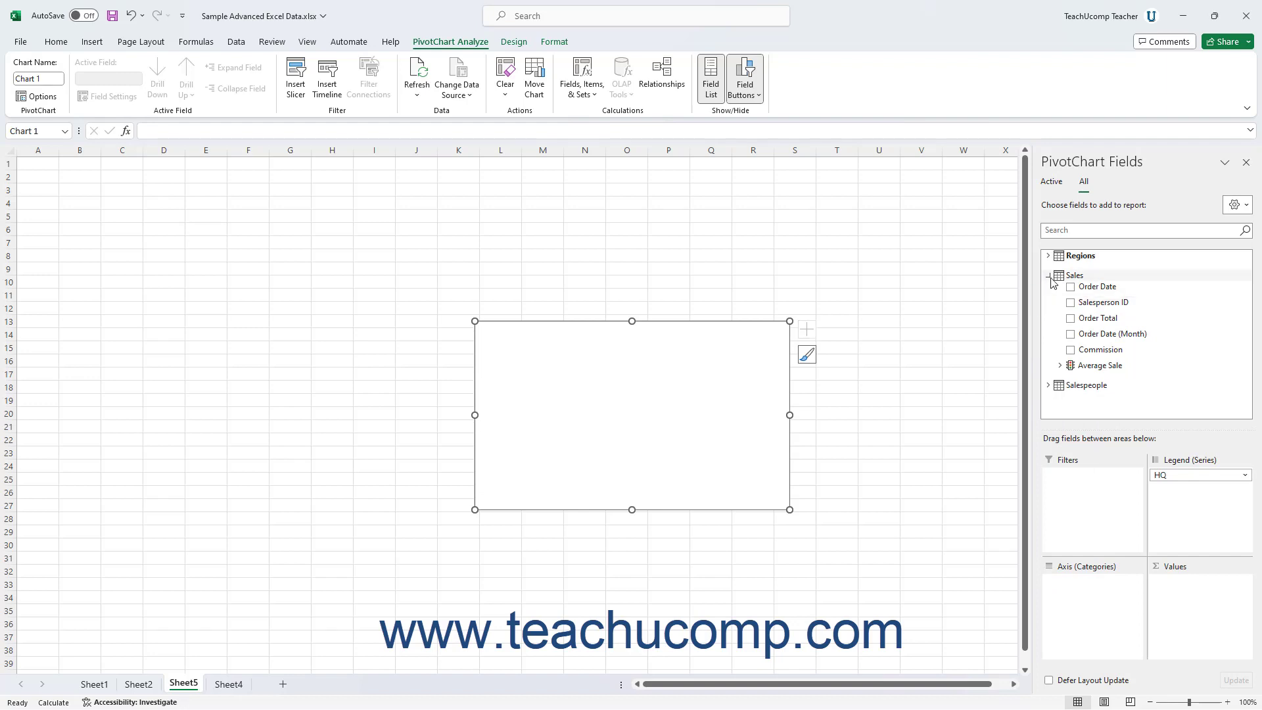
{"action": "left_click", "coordinate": [1048, 275]}
Add Full Name from Salespeople to the Axis (Categories) area and Order Total from Sales to the Values area.
{"action": "left_click", "coordinate": [1049, 295]}
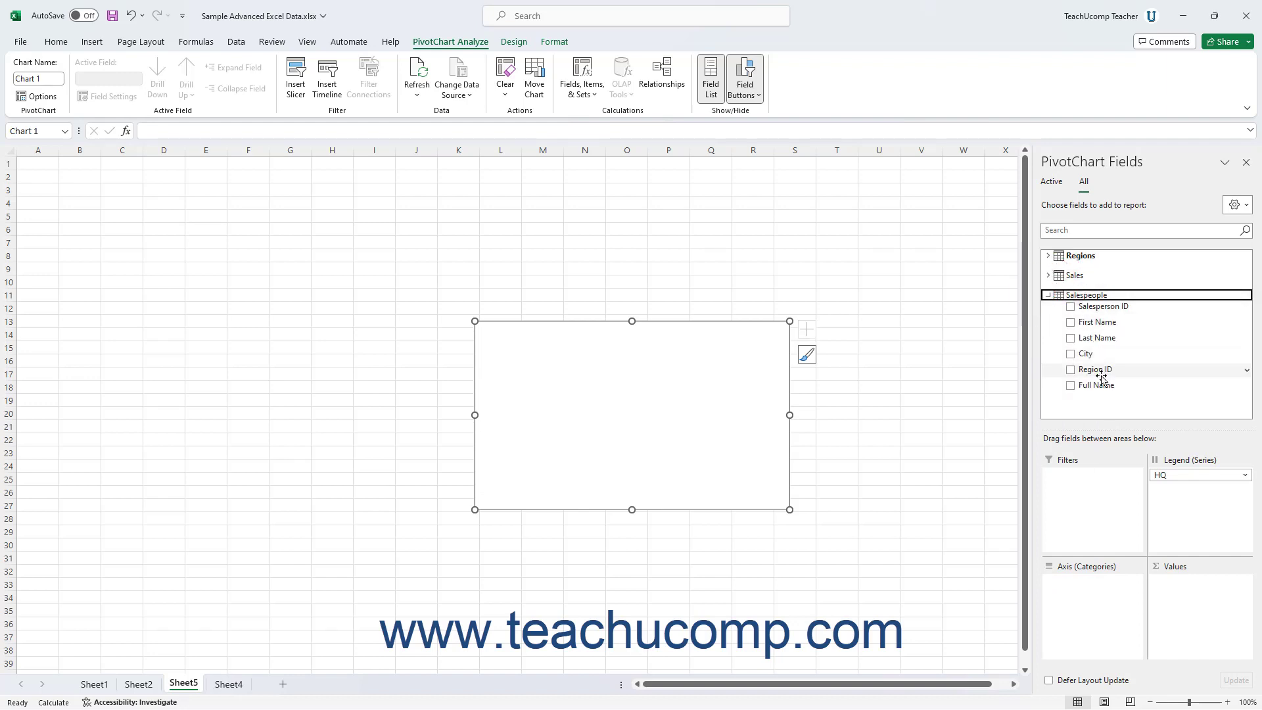
{"action": "left_click_drag", "start_coordinate": [1095, 385], "coordinate": [1078, 597]}
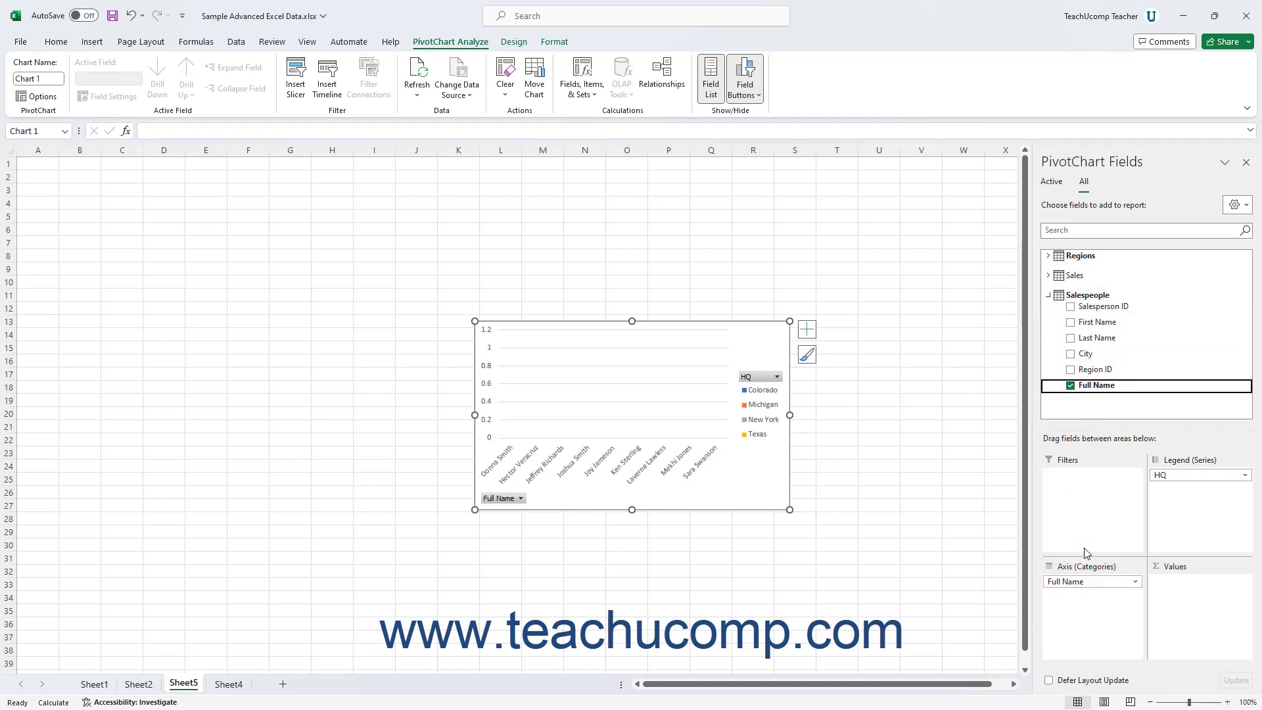
{"action": "left_click", "coordinate": [1049, 276]}
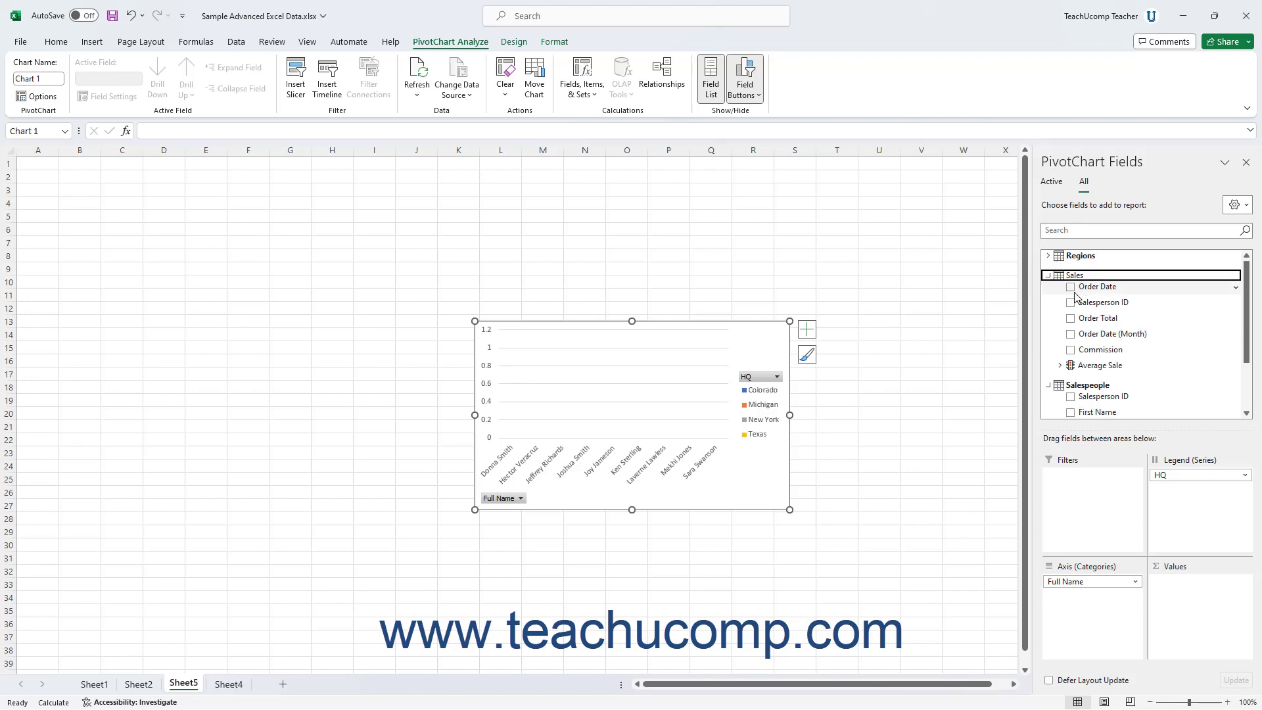
{"action": "left_click_drag", "start_coordinate": [1097, 318], "coordinate": [1170, 582]}
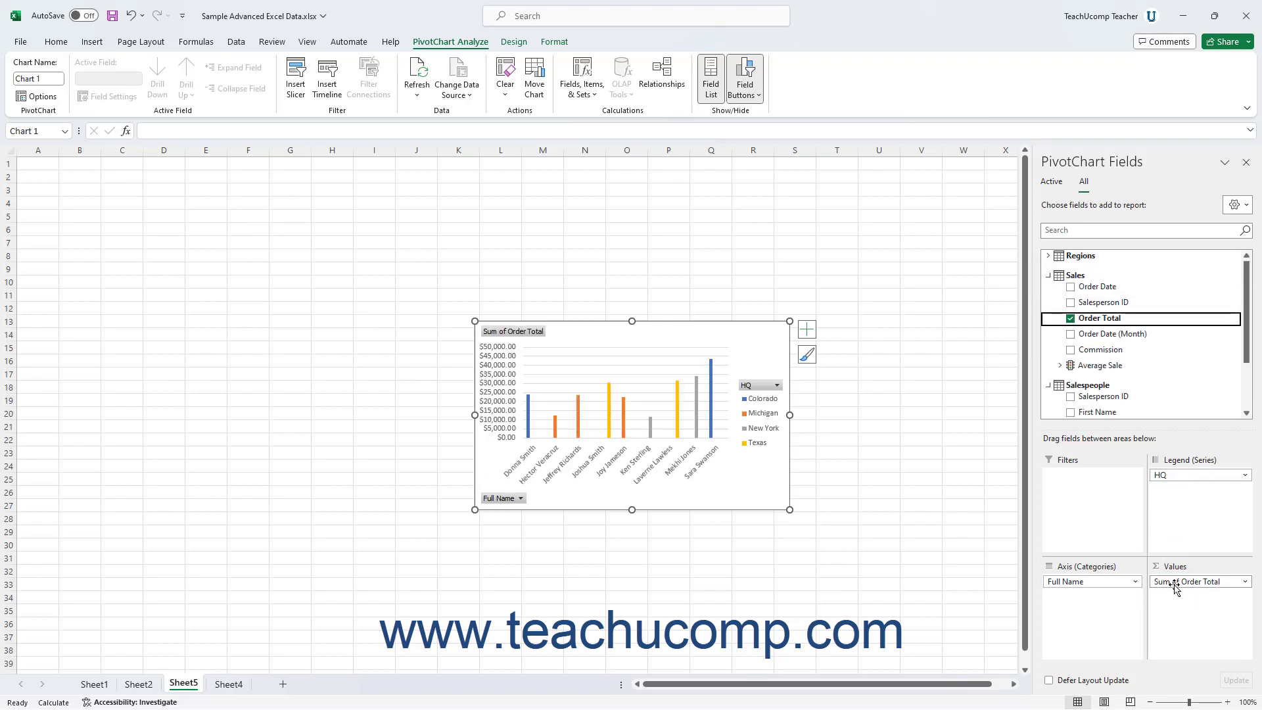
On Sheet2, select the PivotTable and its linked PivotChart in turn to compare their field areas.
{"action": "left_click", "coordinate": [139, 684]}
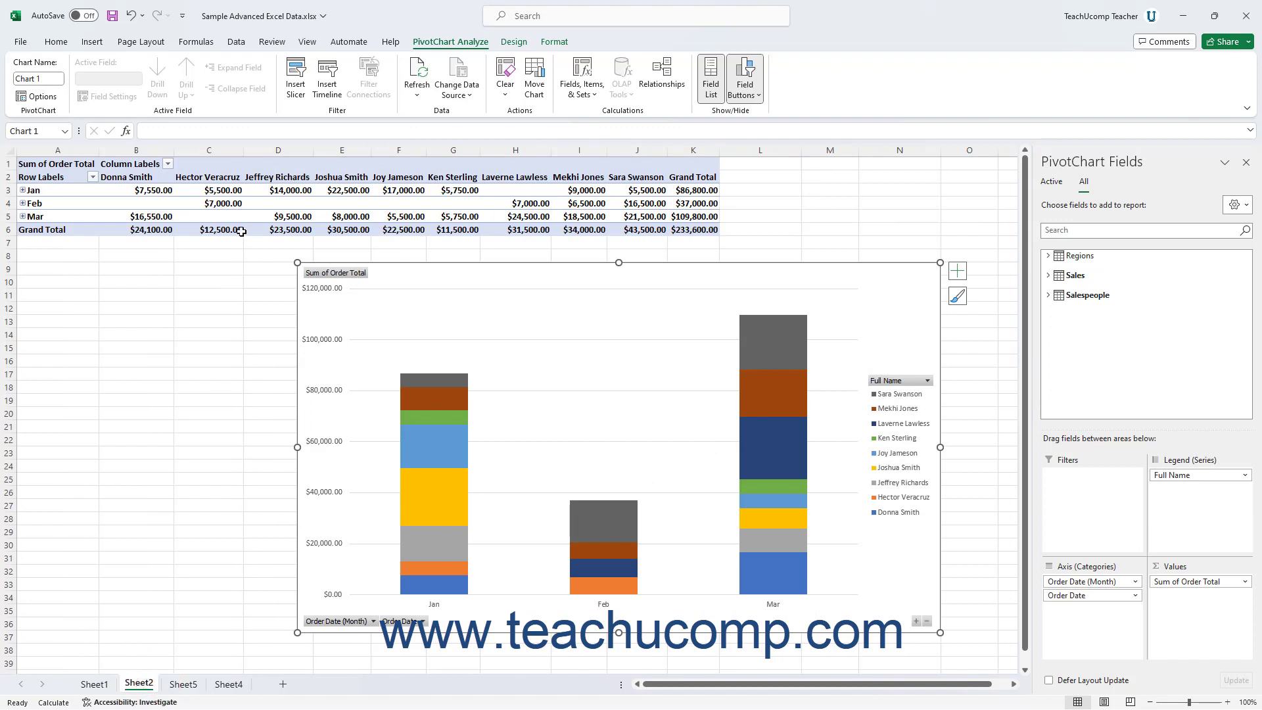
{"action": "left_click", "coordinate": [242, 190]}
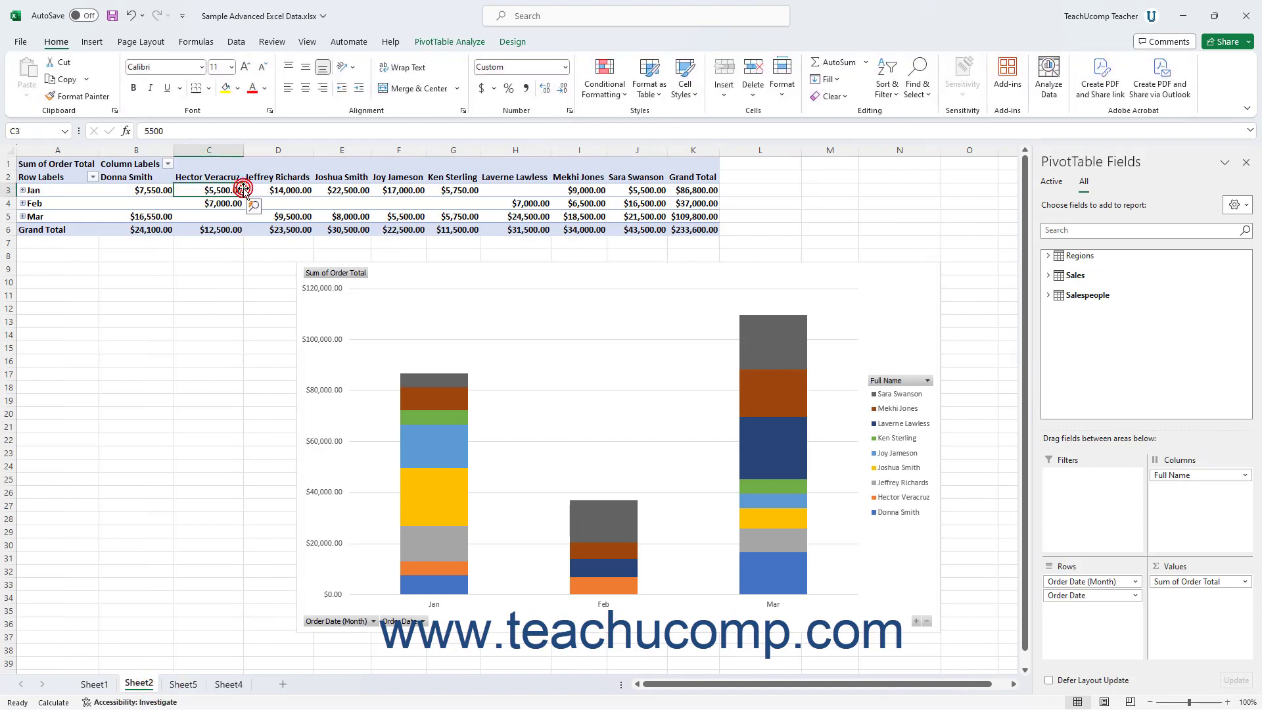
{"action": "left_click", "coordinate": [402, 283]}
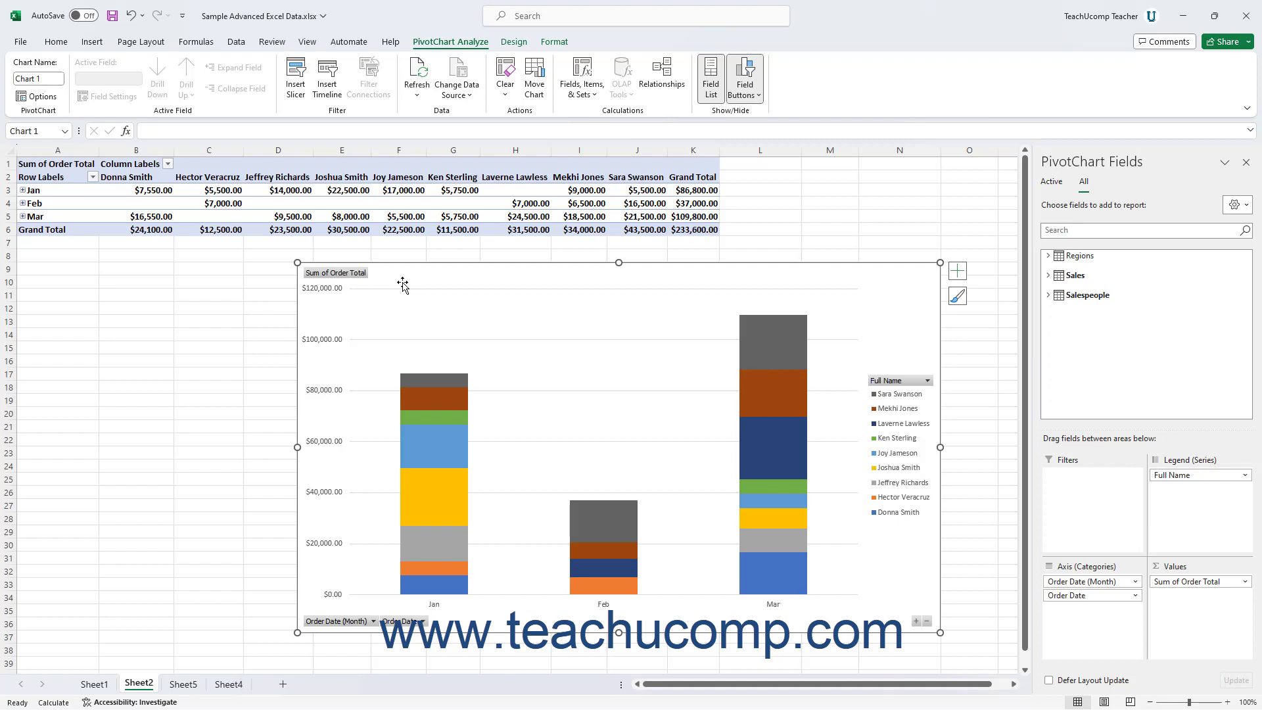
{"action": "left_click", "coordinate": [419, 203]}
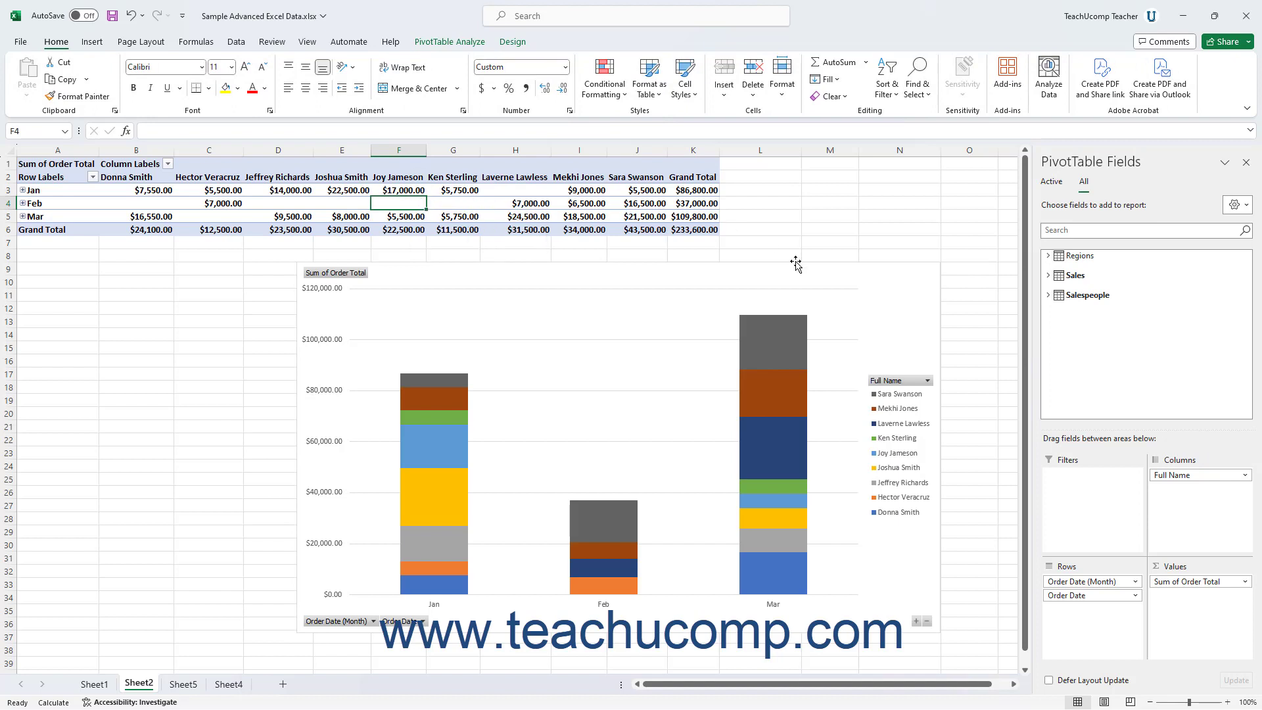
{"action": "left_click", "coordinate": [818, 275]}
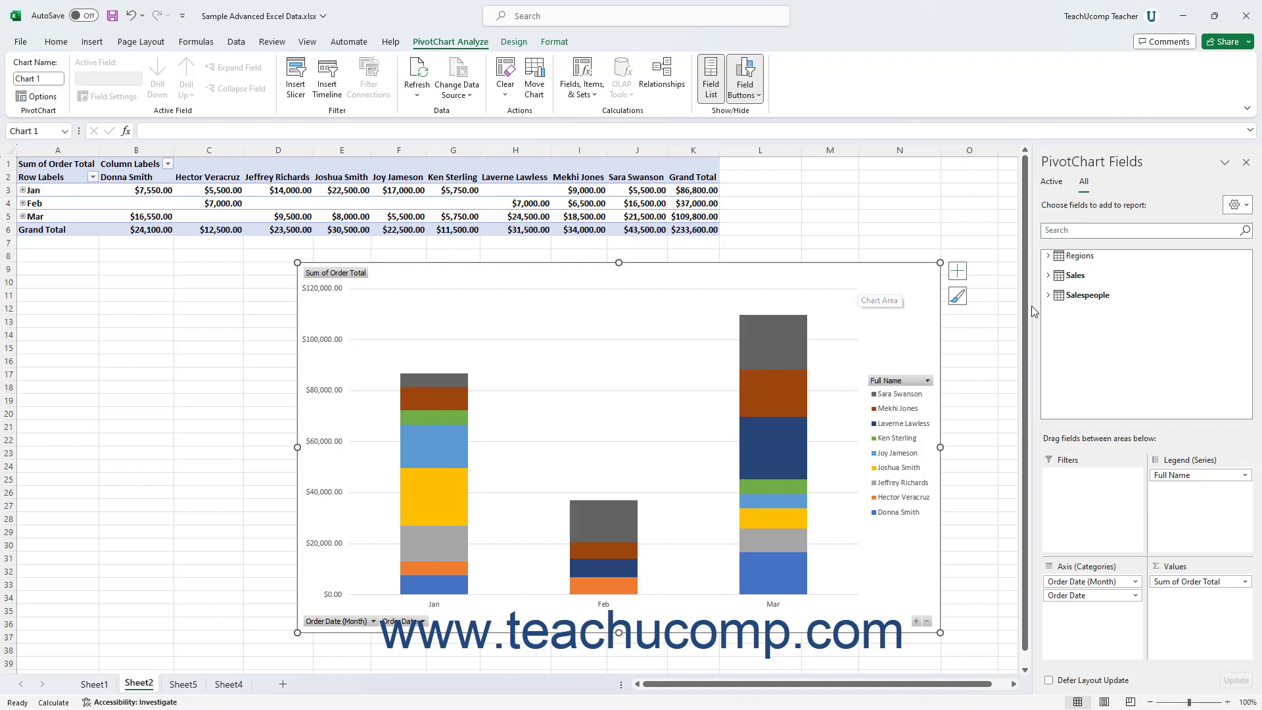
Change the Sheet2 PivotChart's Order Total value field to summarize by Average.
{"action": "left_click", "coordinate": [1245, 582]}
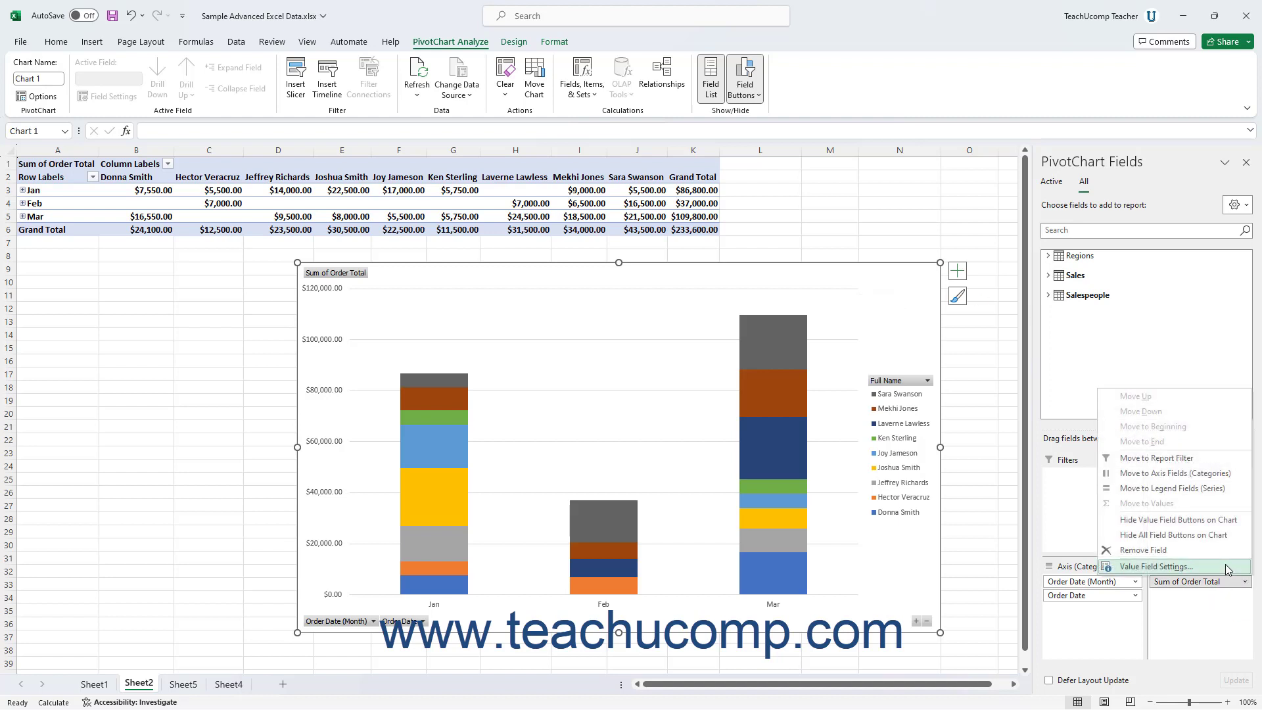
{"action": "left_click", "coordinate": [1223, 568]}
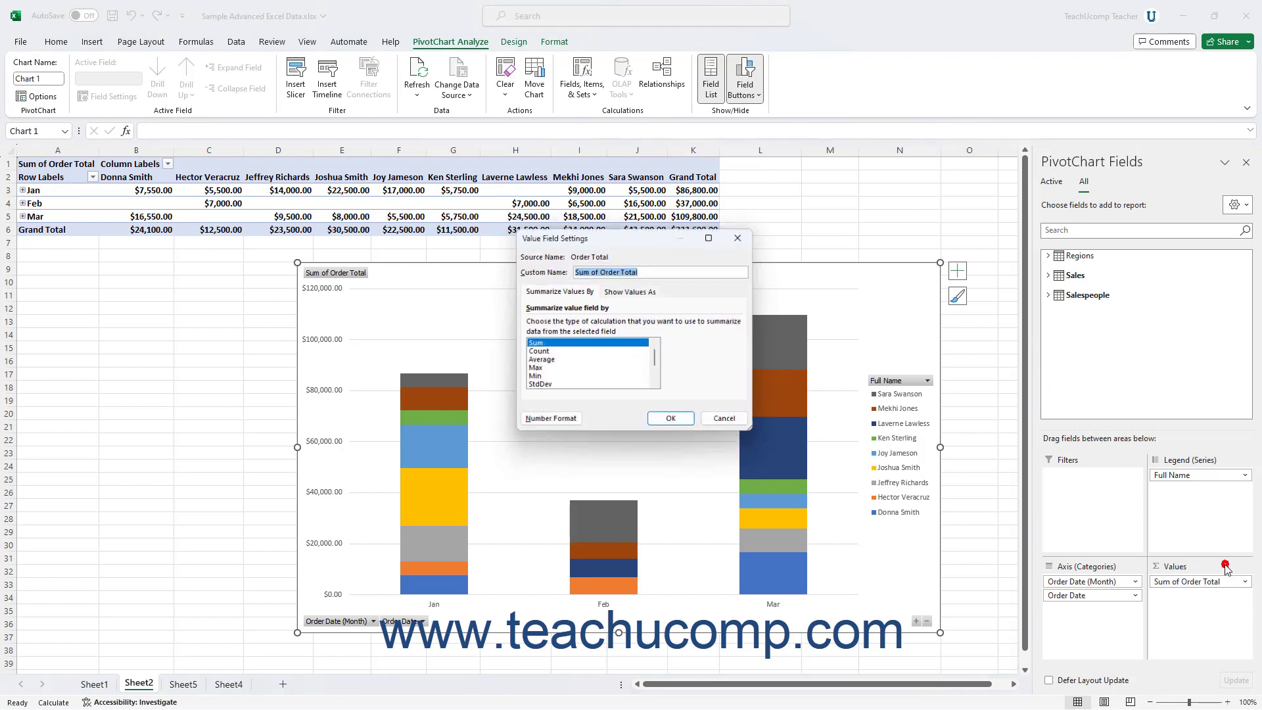
{"action": "left_click", "coordinate": [552, 361]}
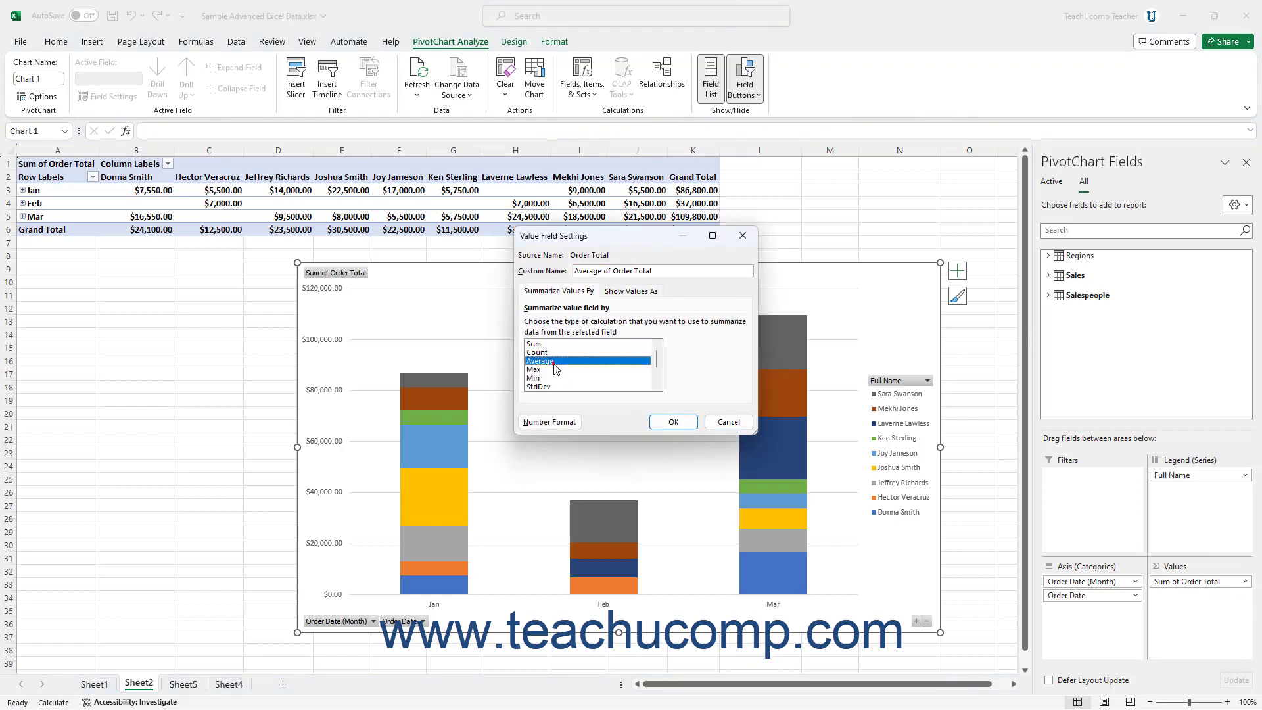
{"action": "left_click", "coordinate": [677, 424]}
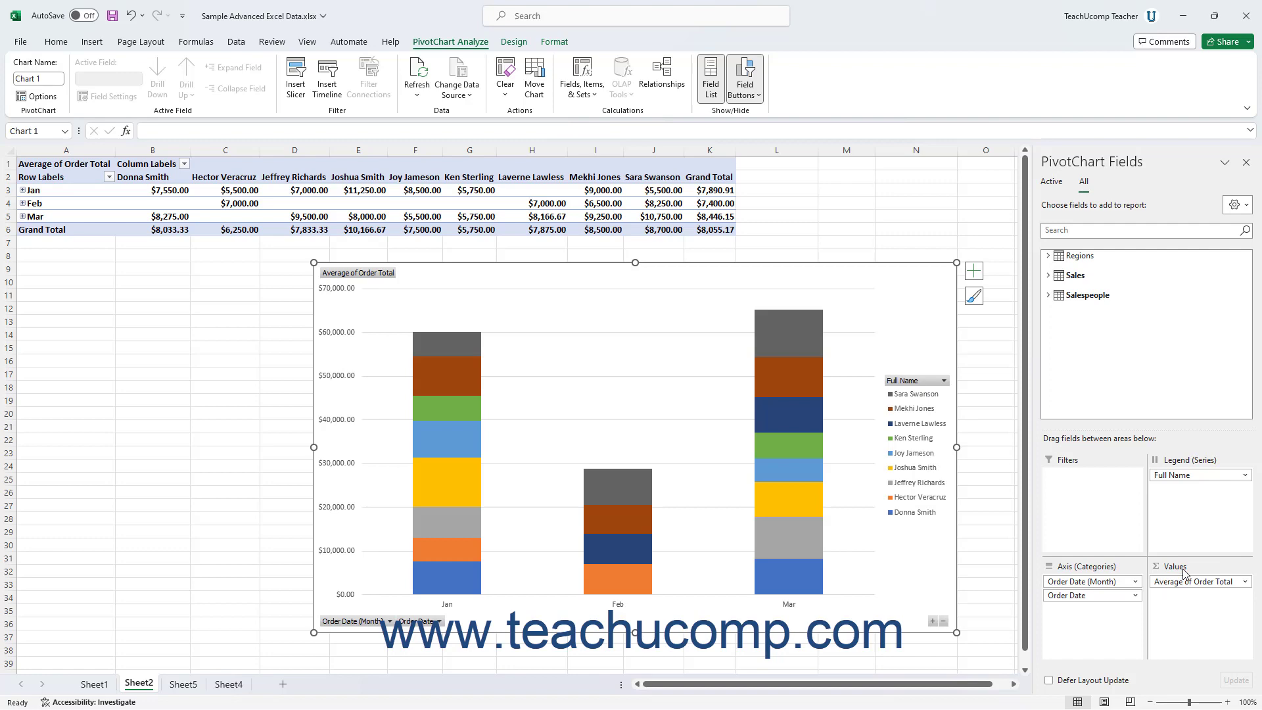
Insert a Clustered Column PivotChart based on the existing commission PivotTable on Sheet4.
{"action": "left_click", "coordinate": [230, 685]}
{"action": "mouse_move", "coordinate": [271, 309]}
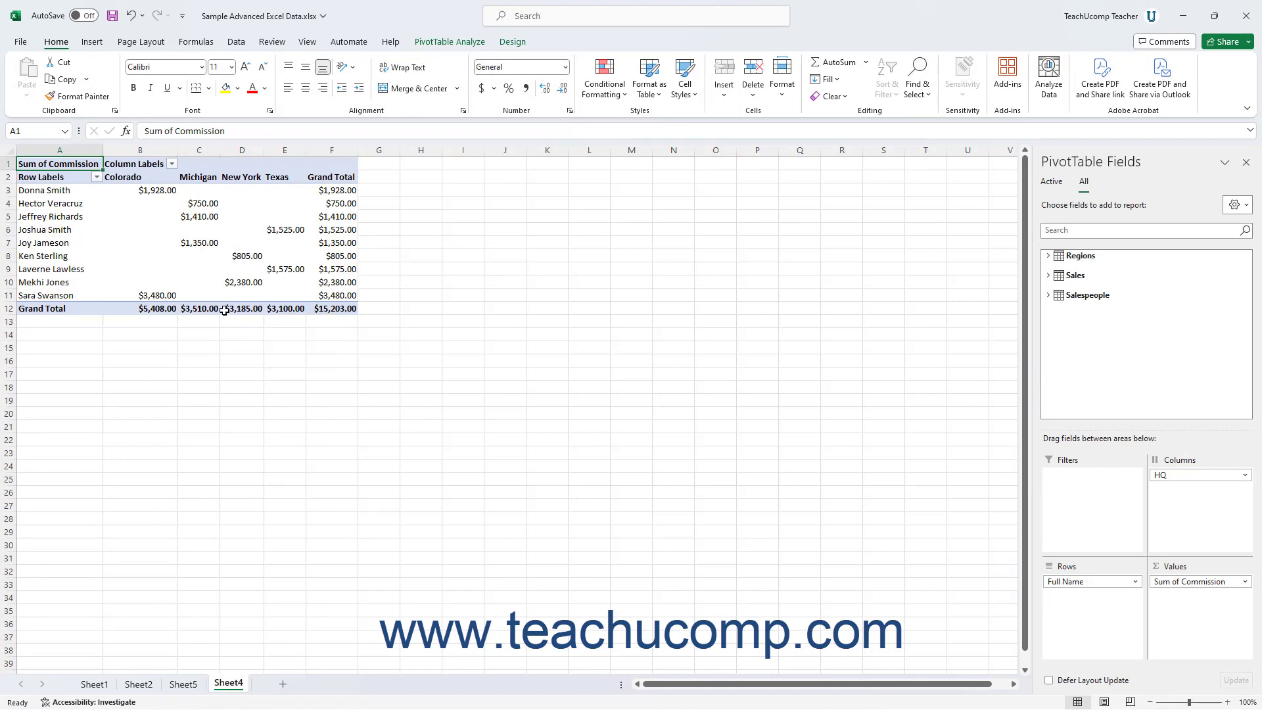
{"action": "left_click", "coordinate": [129, 203]}
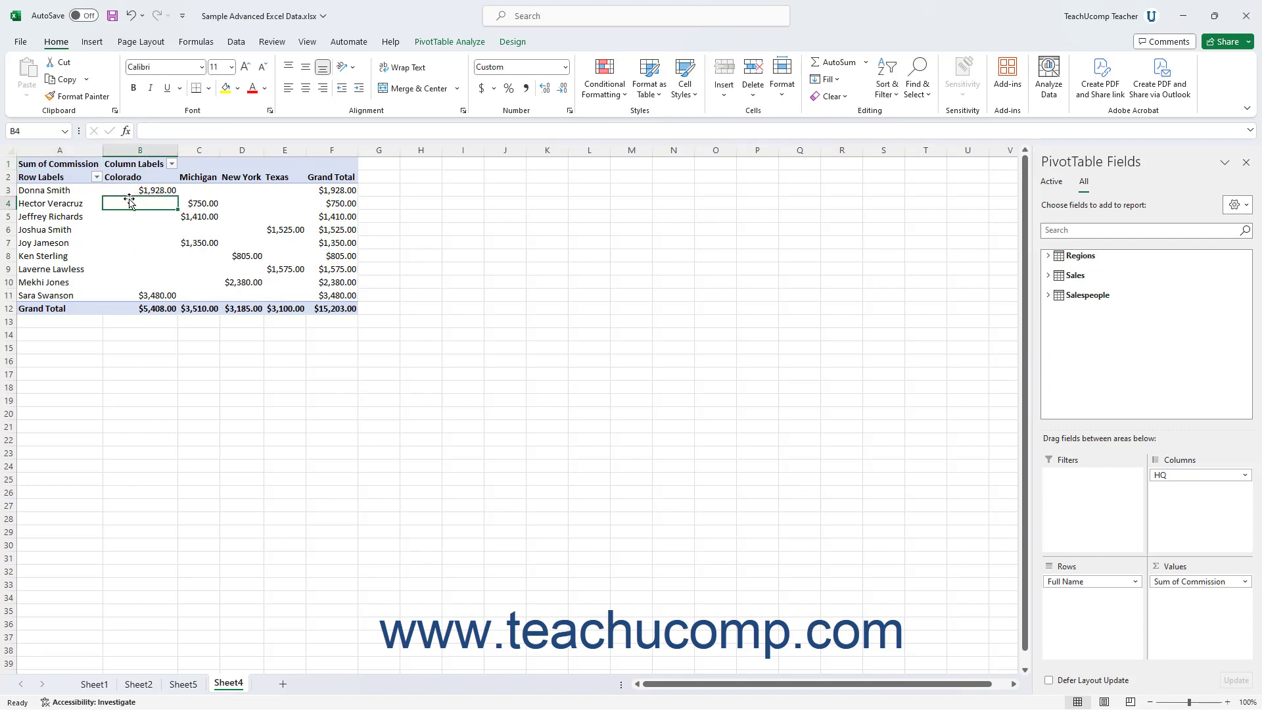
{"action": "left_click", "coordinate": [92, 41]}
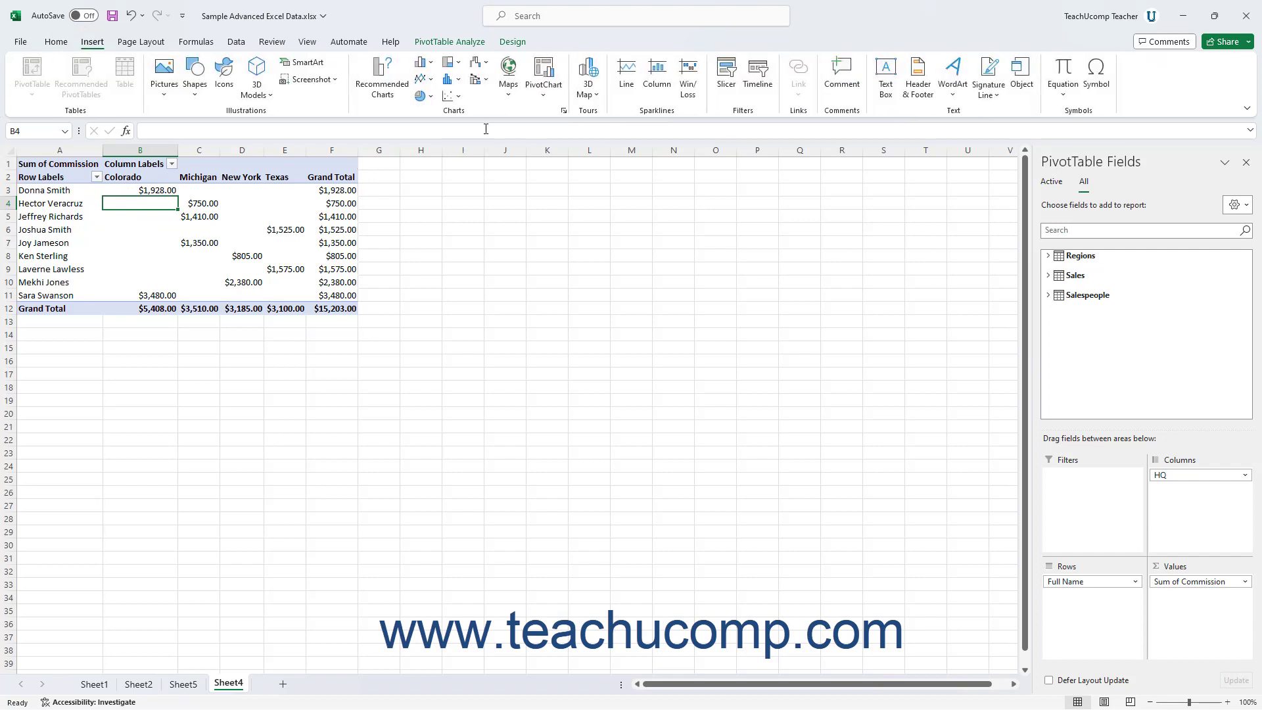
{"action": "left_click", "coordinate": [544, 74]}
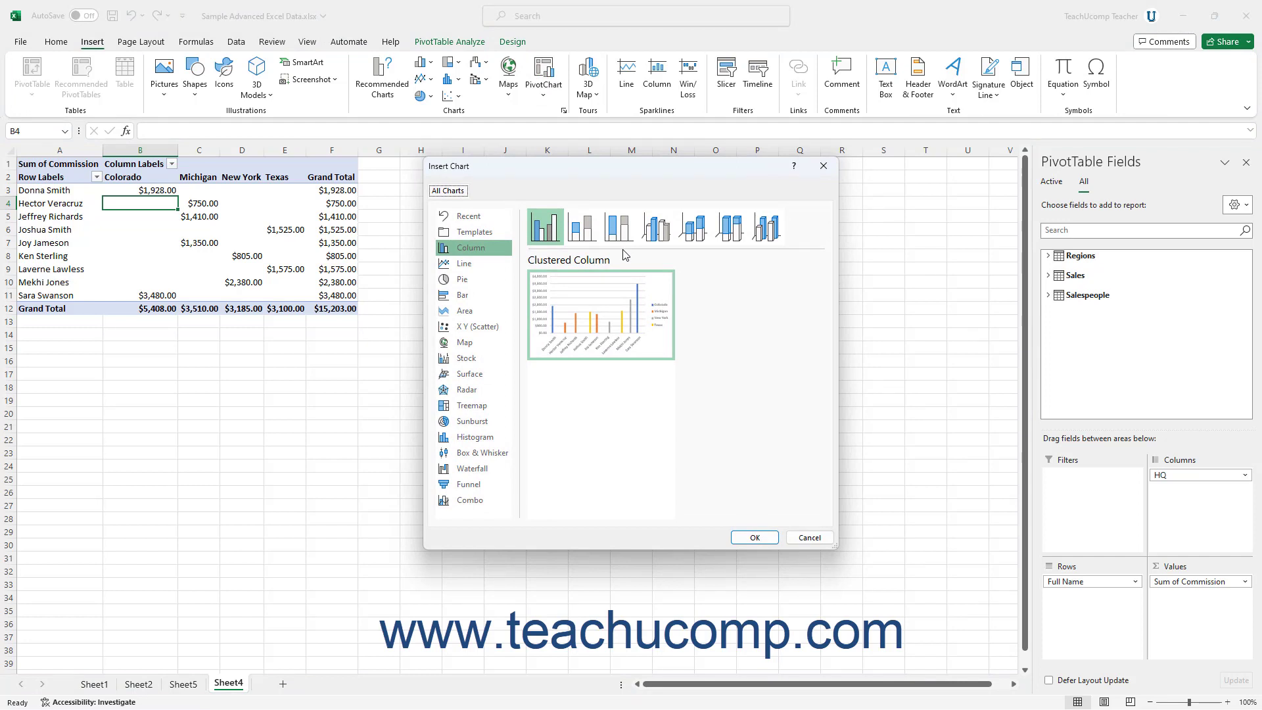
{"action": "left_click", "coordinate": [495, 253]}
{"action": "left_click", "coordinate": [553, 229]}
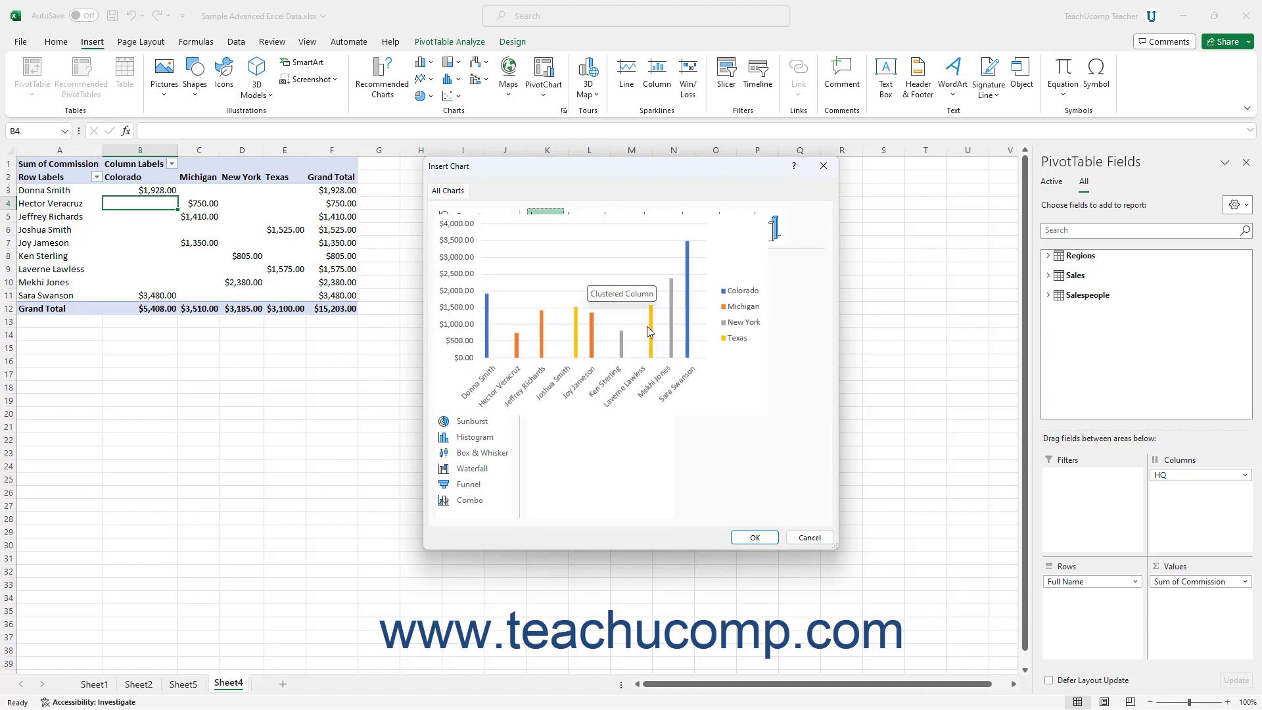
{"action": "left_click", "coordinate": [754, 538]}
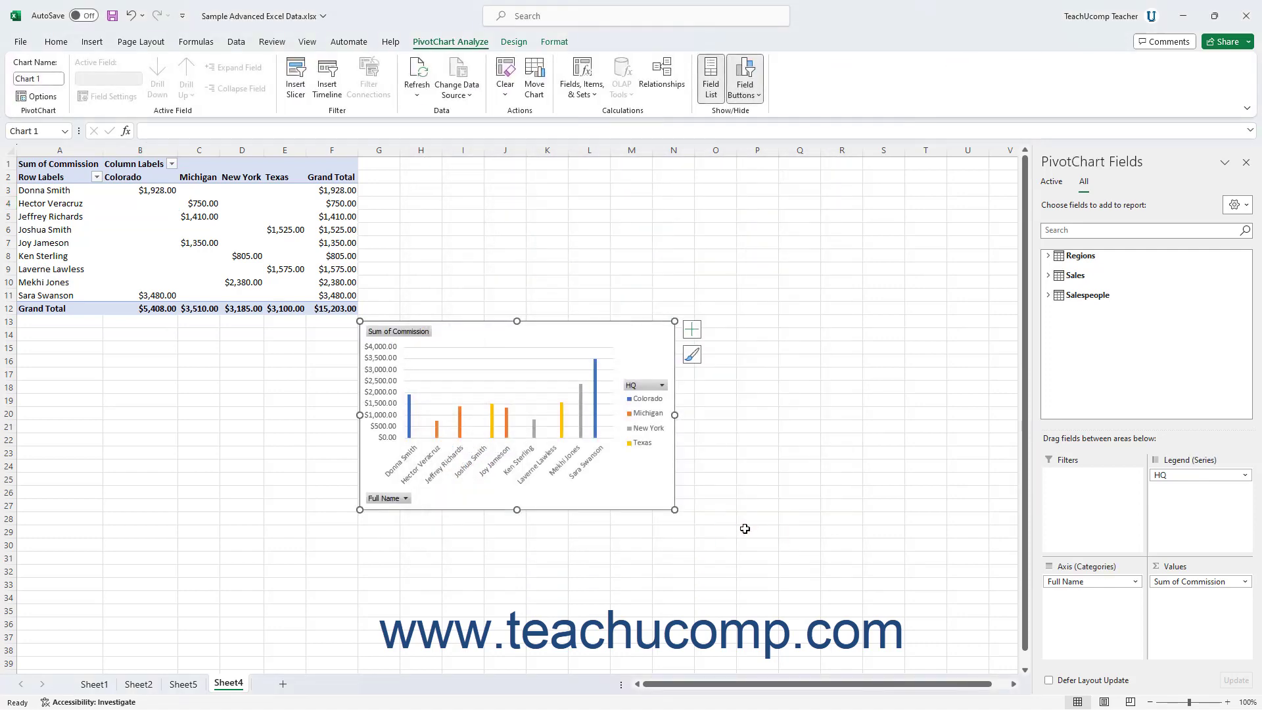
{"action": "left_click", "coordinate": [261, 245]}
{"action": "left_click", "coordinate": [492, 337]}
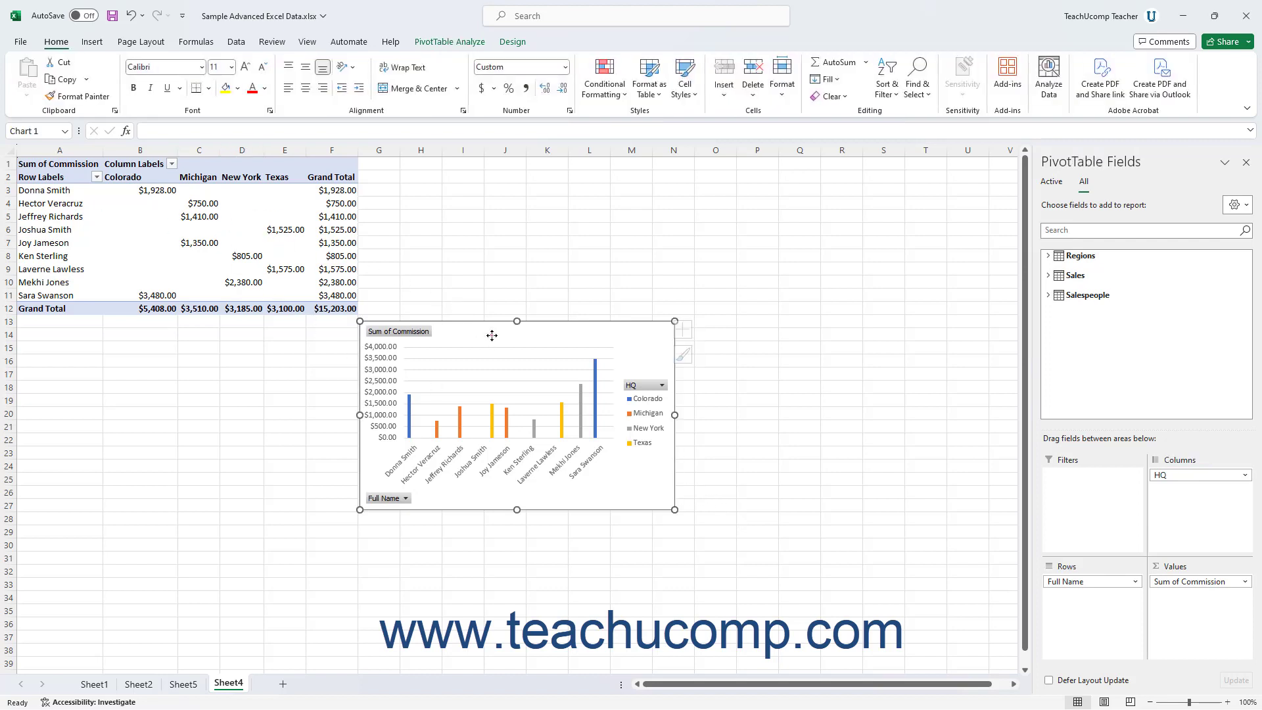